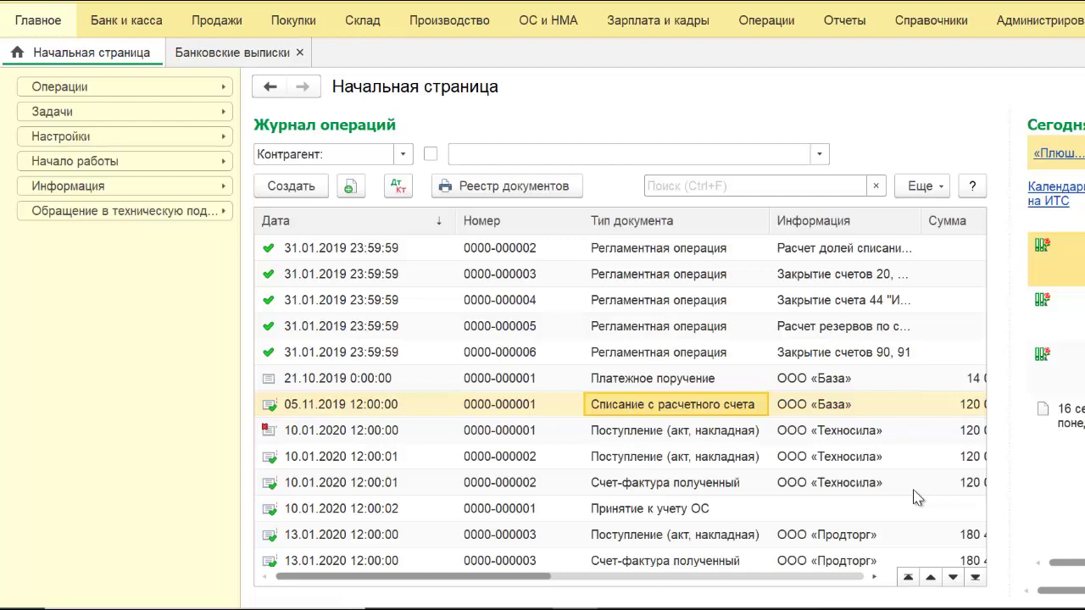
- Open the debt adjustment list (Корректировка долга) from the purchases section and create a new document
left_click(212, 25)
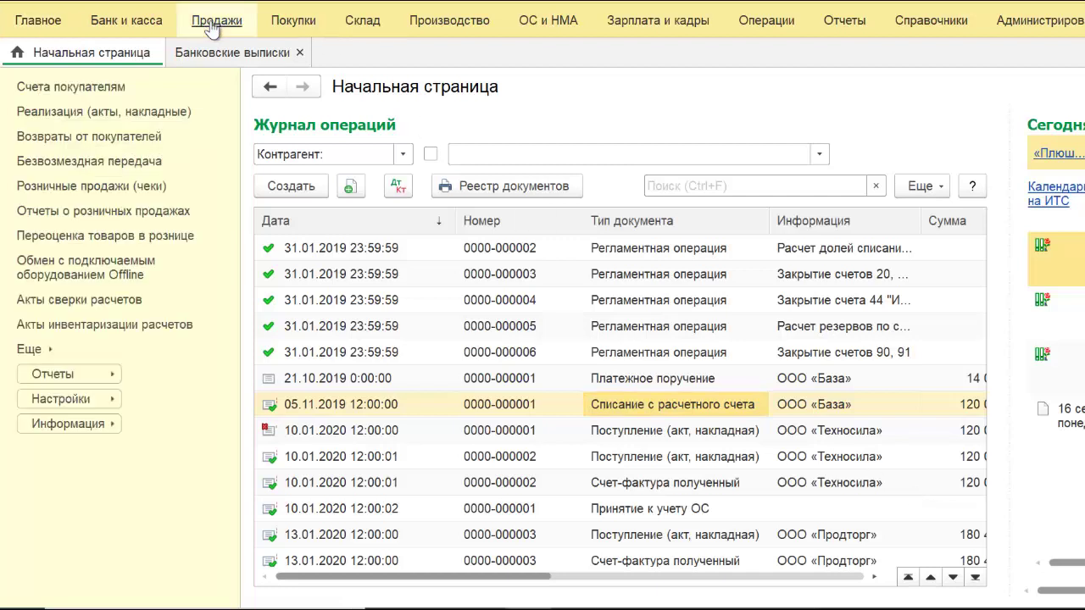
left_click(37, 357)
left_click(293, 26)
left_click(30, 335)
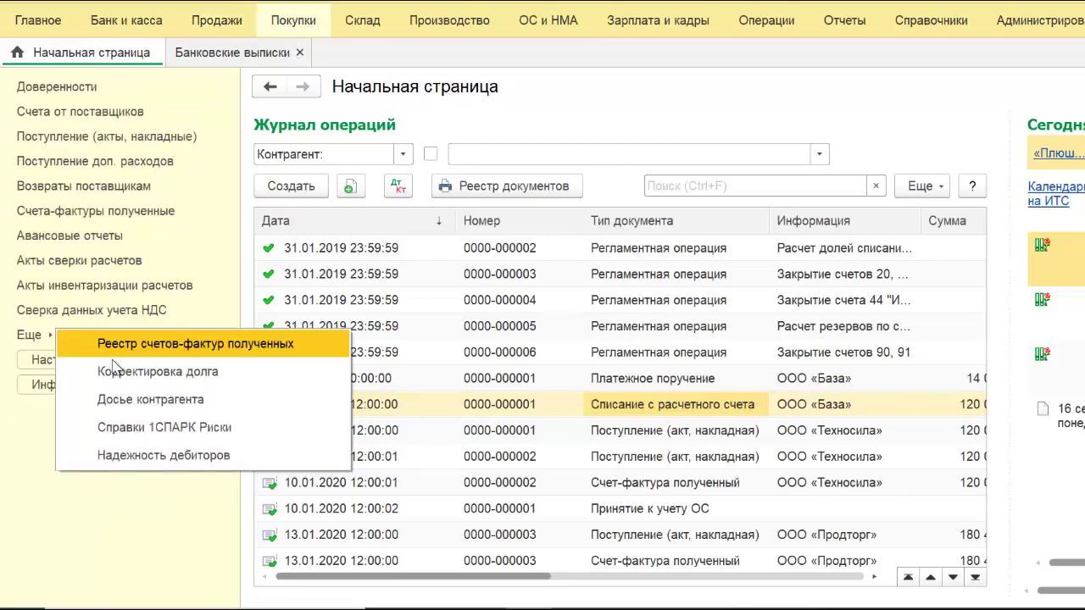
left_click(116, 370)
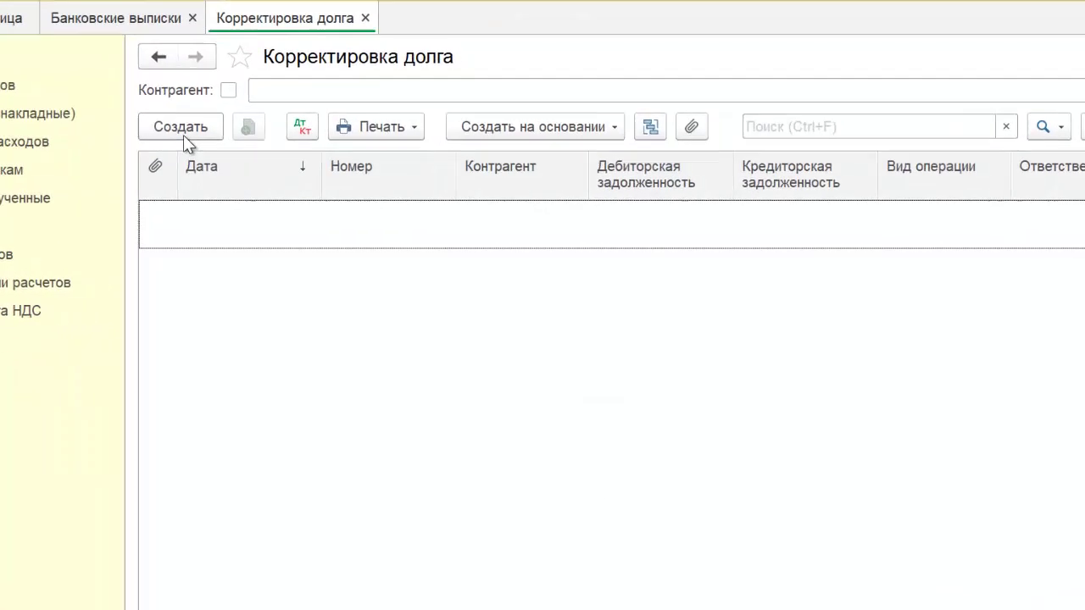
left_click(183, 135)
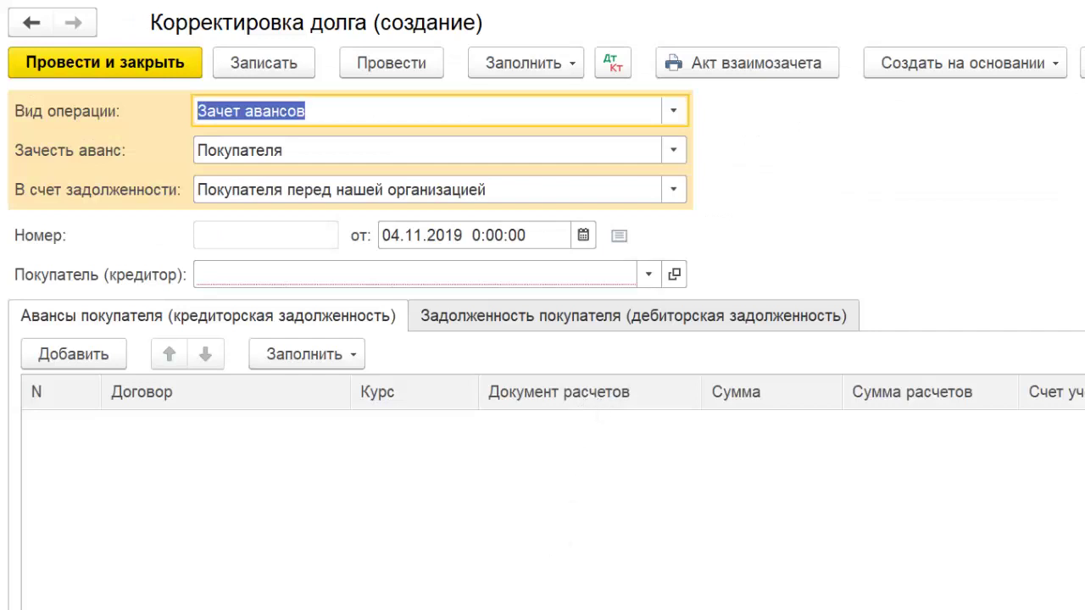
- Set the debt adjustment's operation type to «Перенос задолженности» and look through the options for what to transfer
left_click(676, 108)
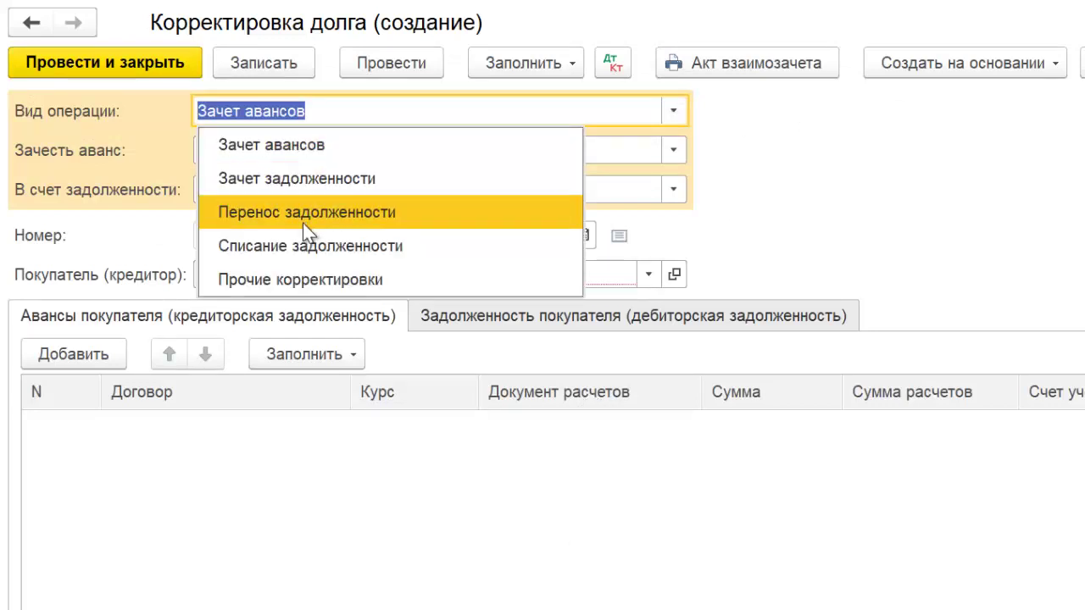
left_click(519, 212)
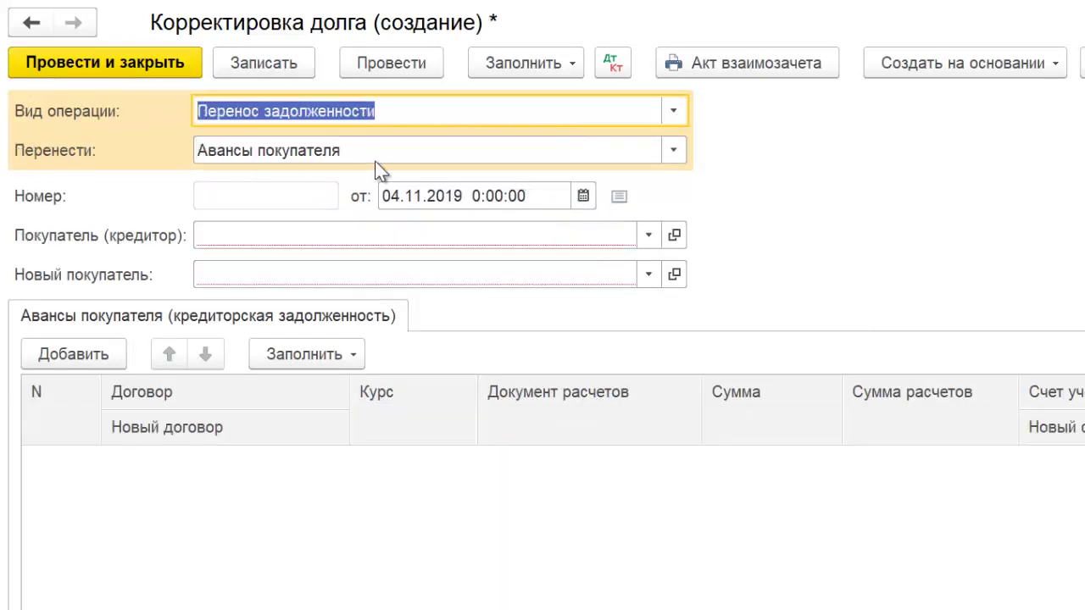
left_click(676, 149)
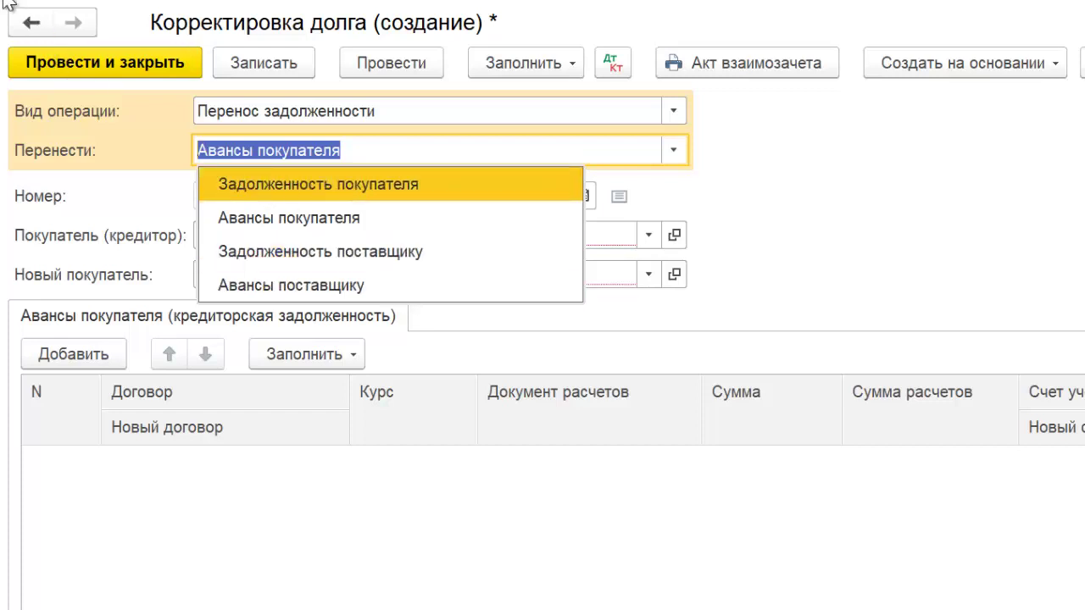
key("Escape")
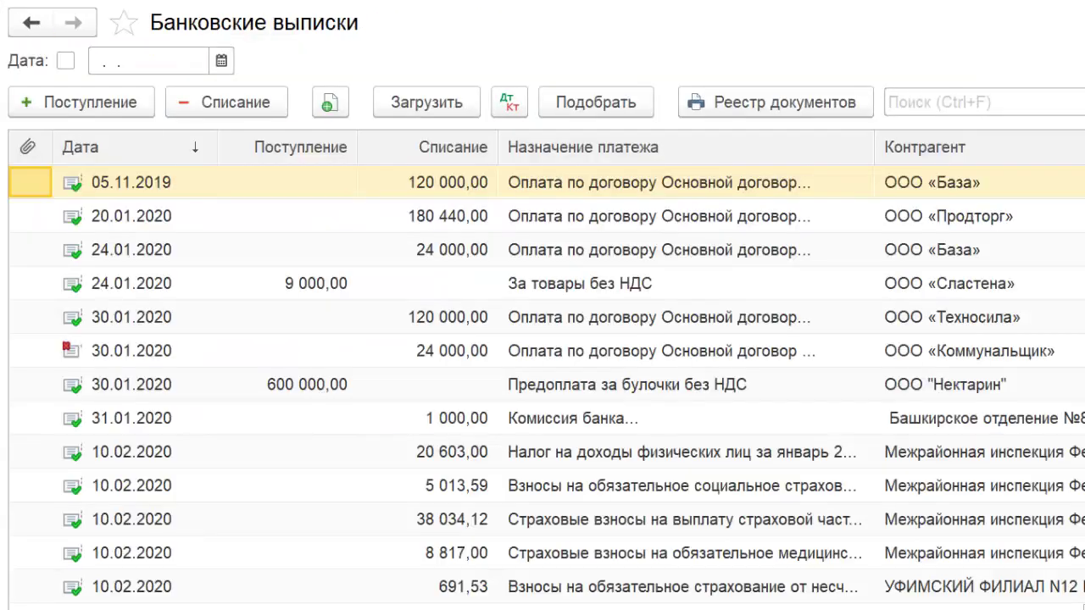
- Examine the 05.11.2019 write-off from the settlement account to ООО «База» in the bank statements
double_click(434, 184)
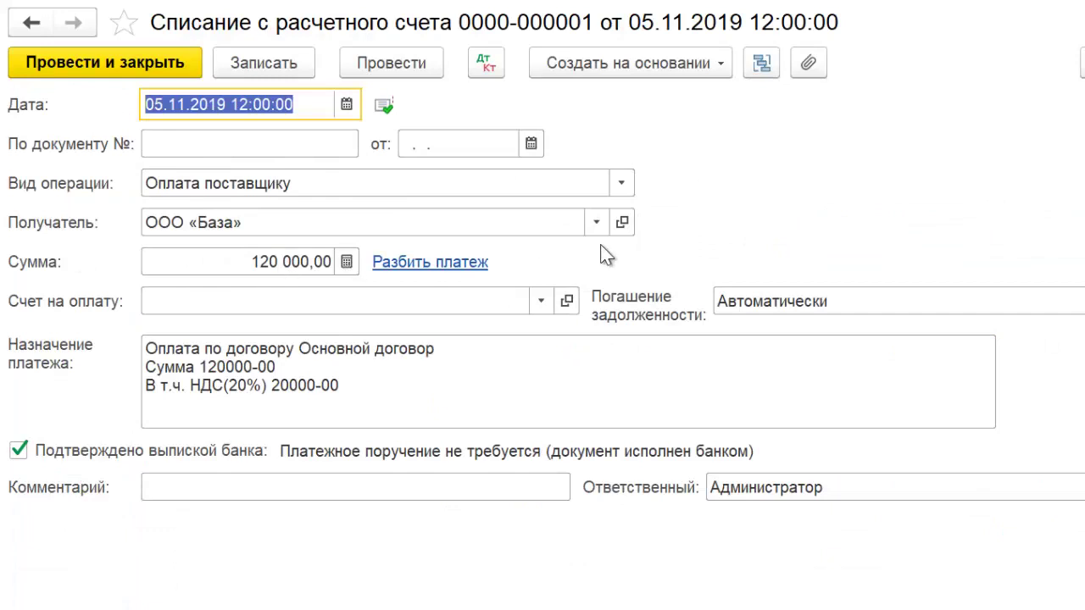
key("Escape")
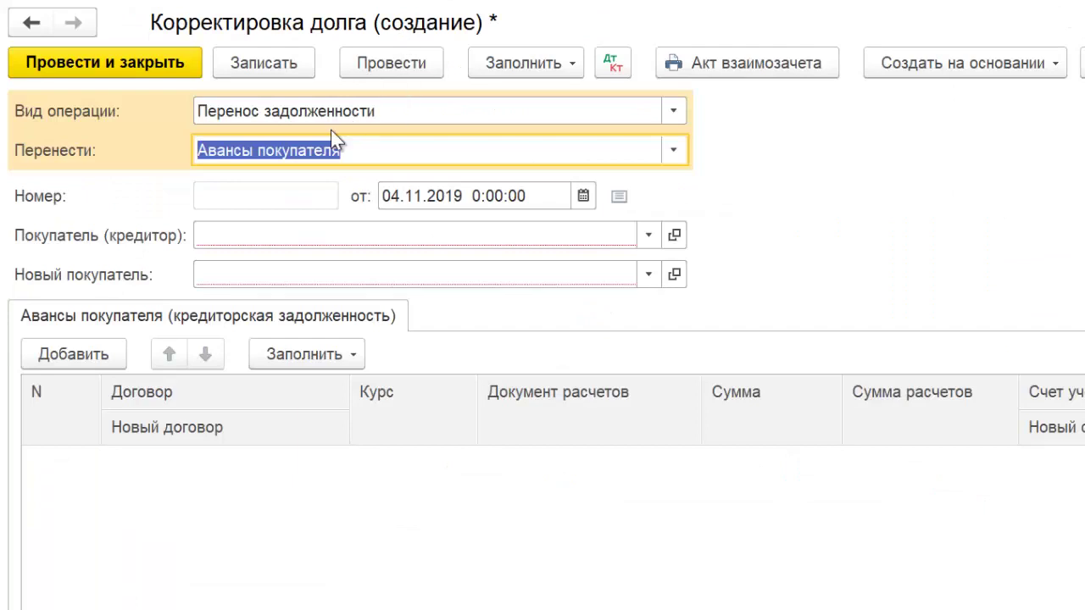
- Fill the debt adjustment header with transfer subject «Авансы поставщику», date 08.11.2019 and supplier (debtor) ООО «База»
key("Down")
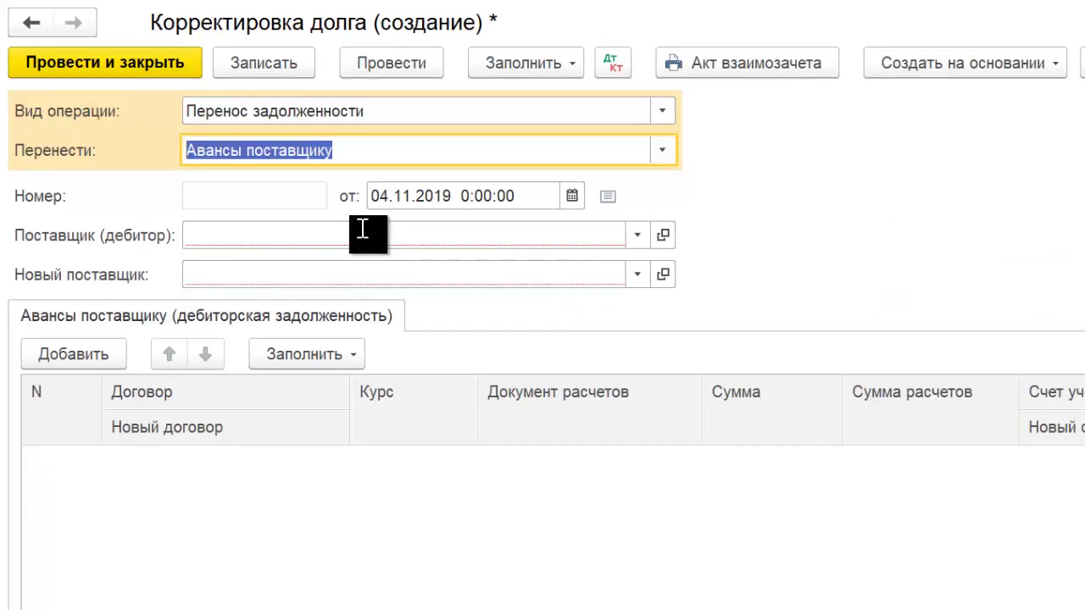
left_click(576, 200)
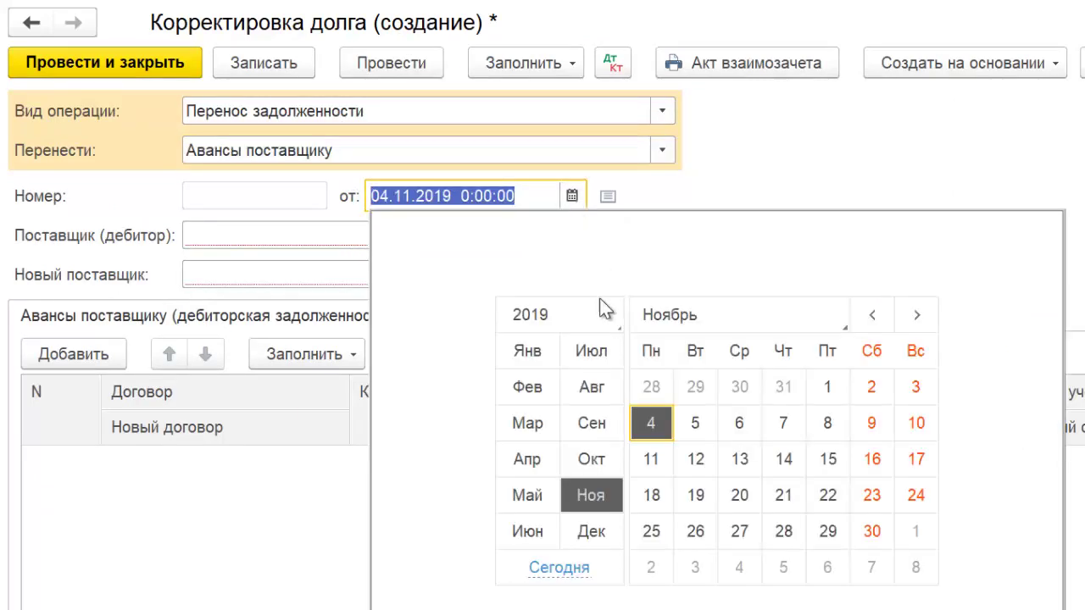
left_click(828, 423)
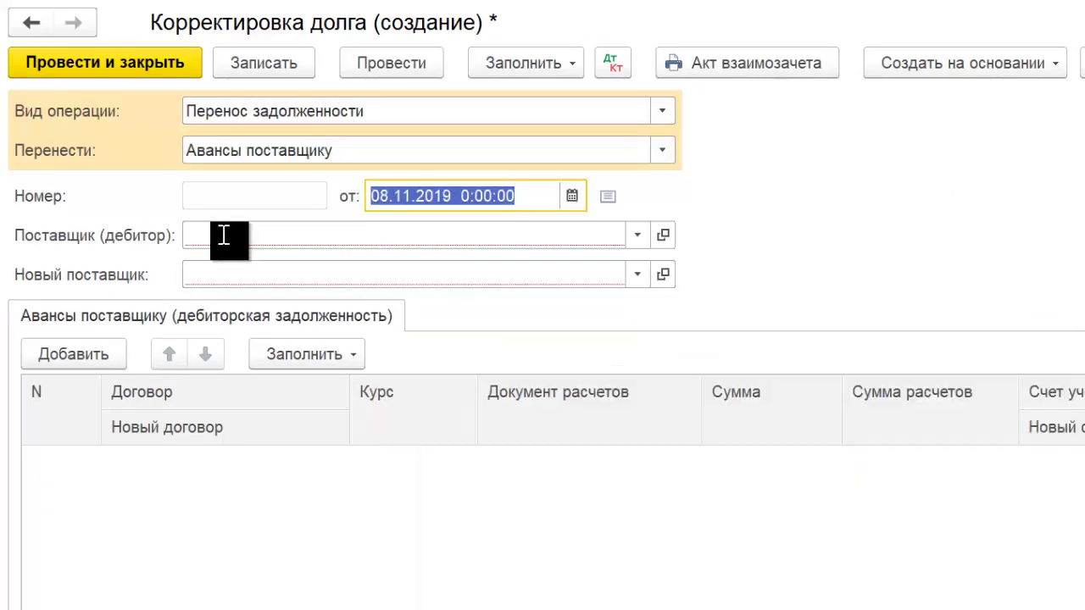
left_click(223, 235)
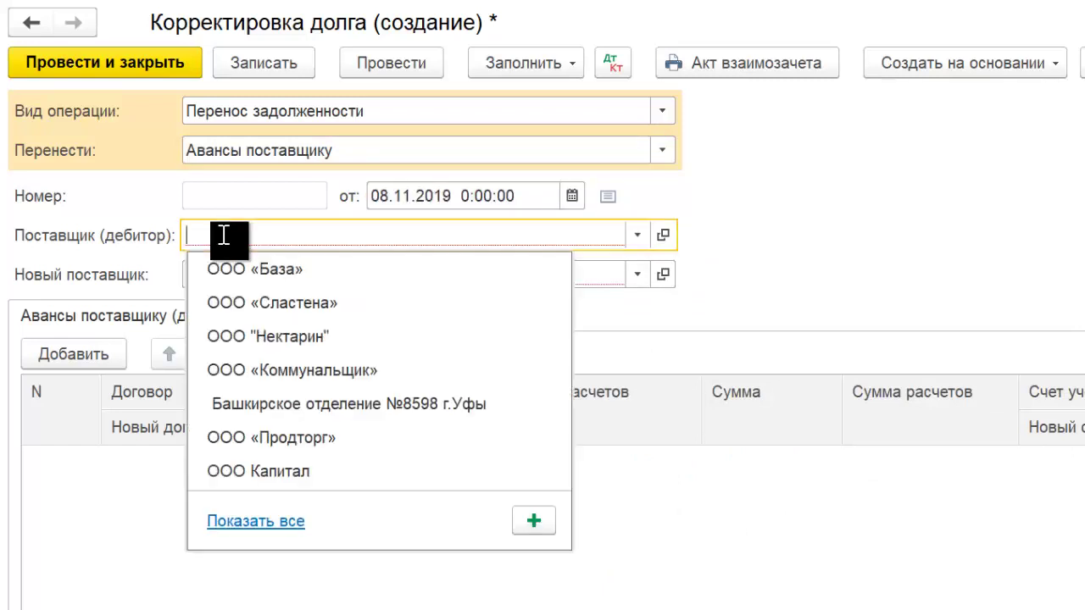
left_click(284, 268)
left_click(252, 274)
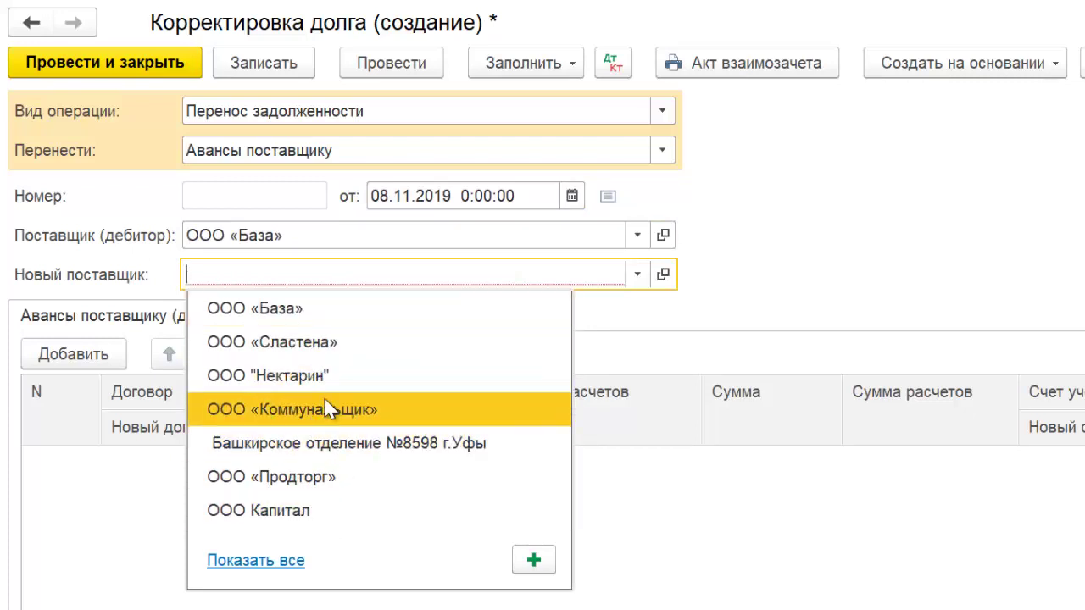
left_click(221, 284)
type("ОО")
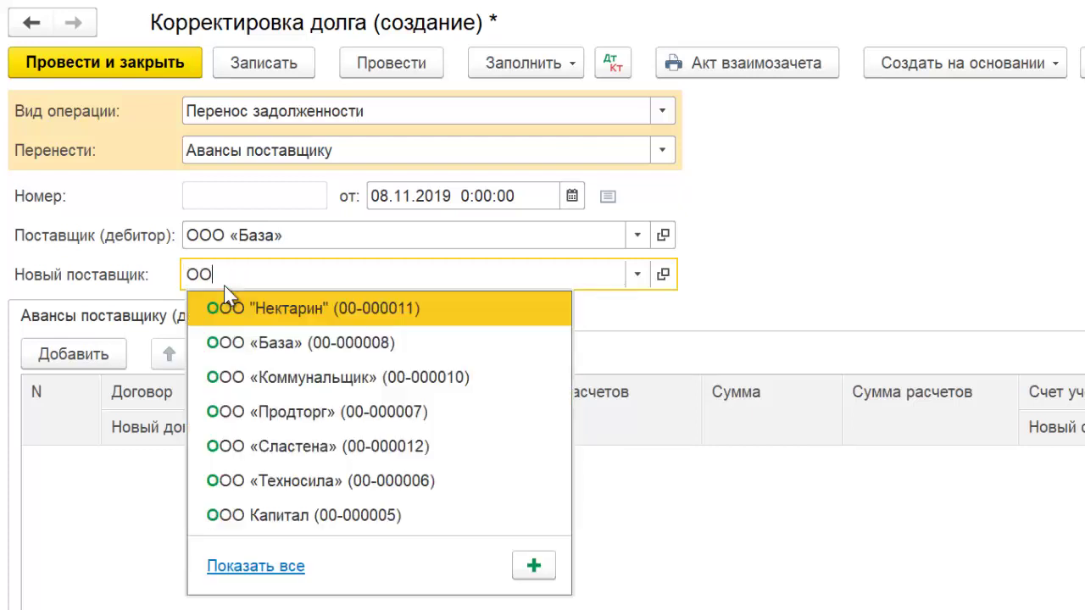
key("Down")
key("Down")
key("Down")
key("Down")
key("Down")
key("Down")
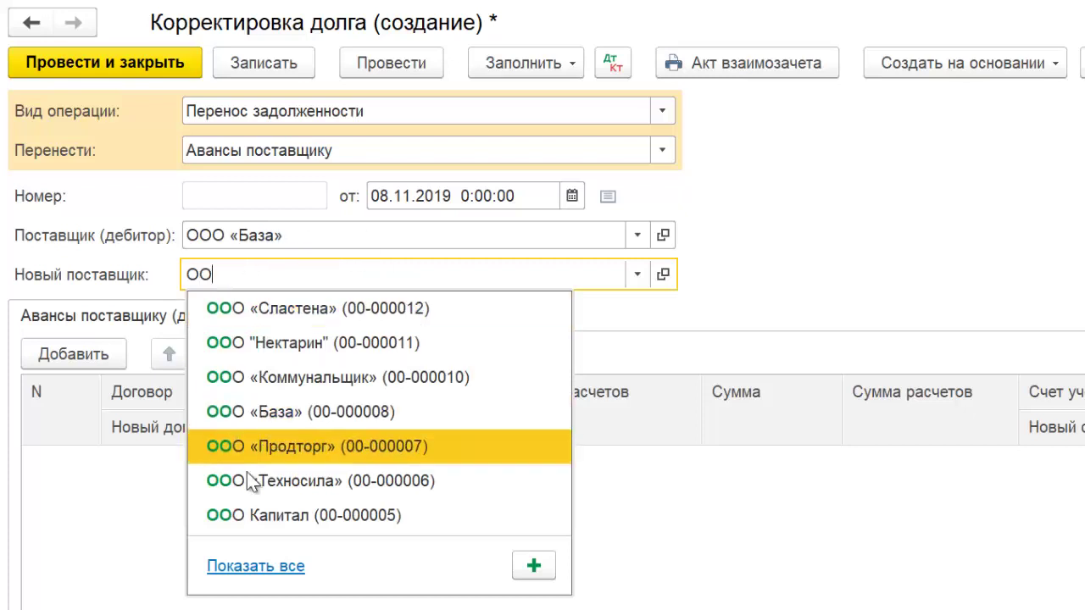
left_click_drag(296, 274, 187, 274)
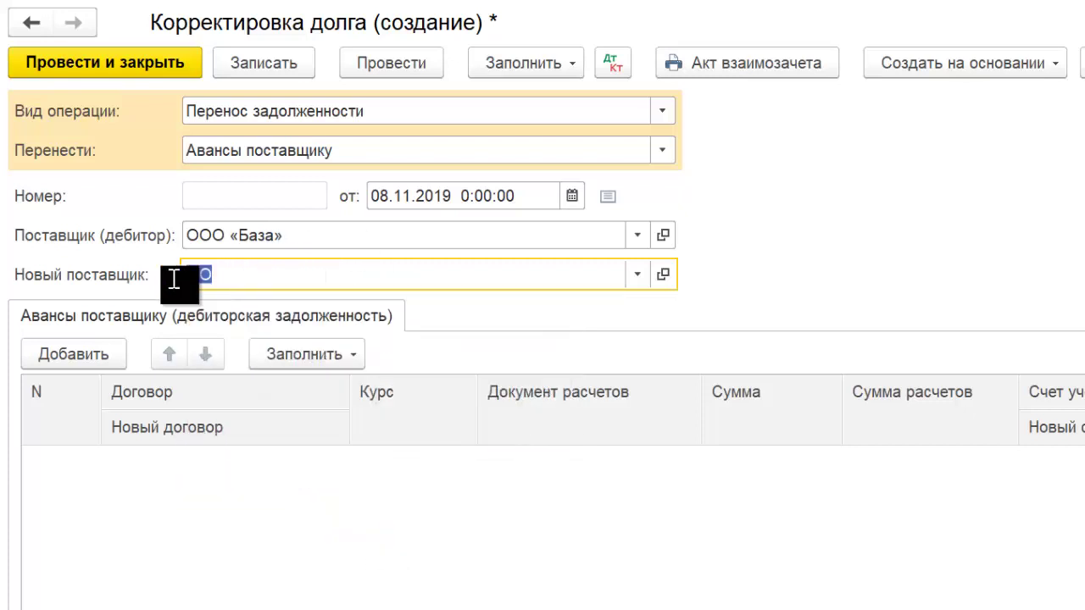
key("BackSpace")
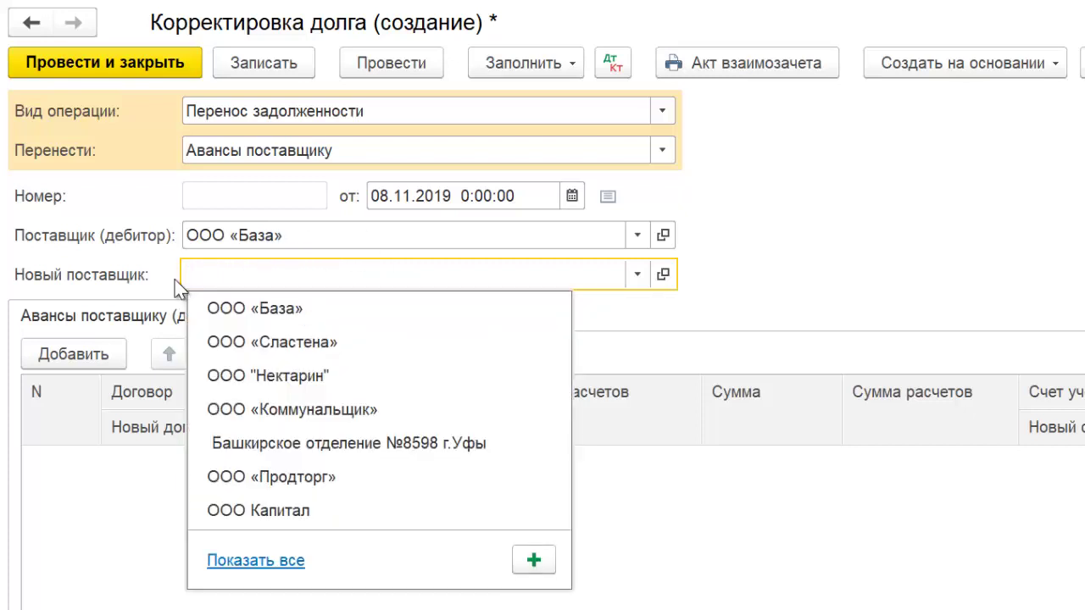
- Choose ООО «Продторг» as the new supplier from the full counterparty list
left_click(243, 566)
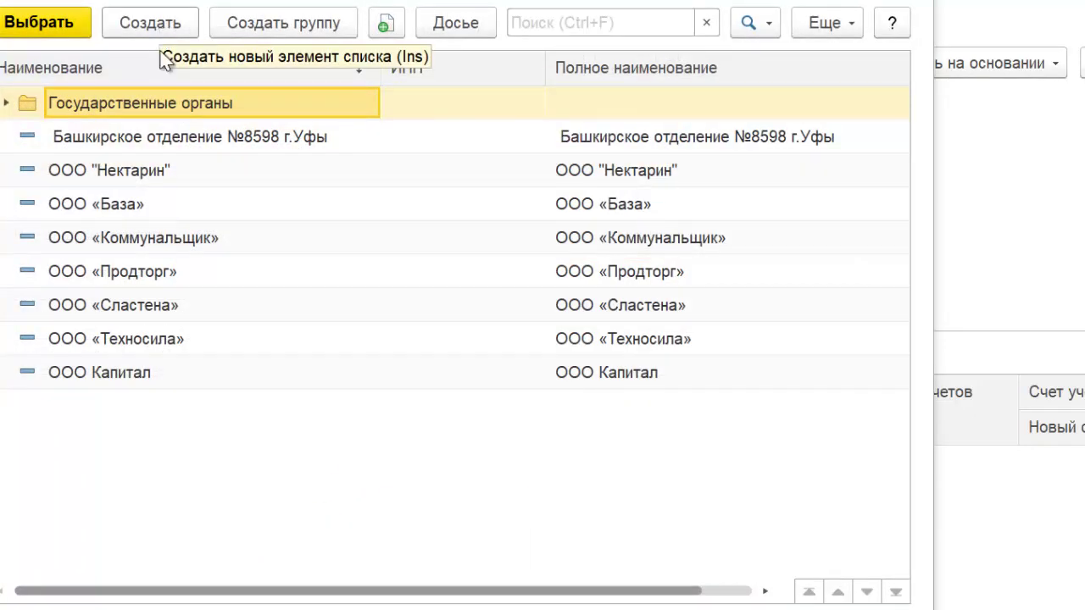
double_click(145, 284)
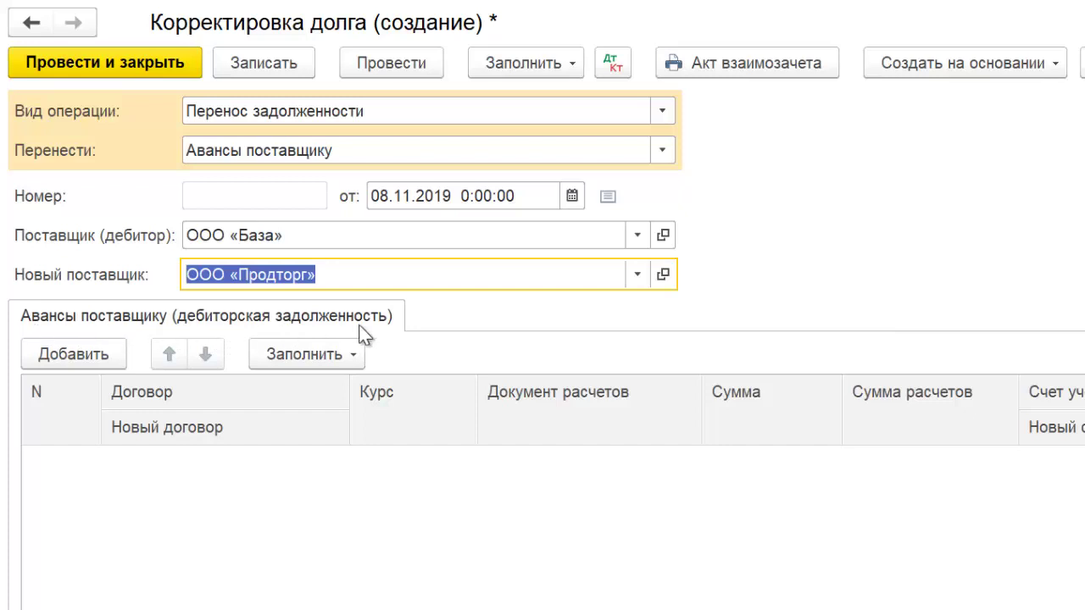
- Try «Задолженность покупателя» and «Авансы покупателя» as the transfer subject, and set it back to «Авансы поставщику»
left_click(672, 150)
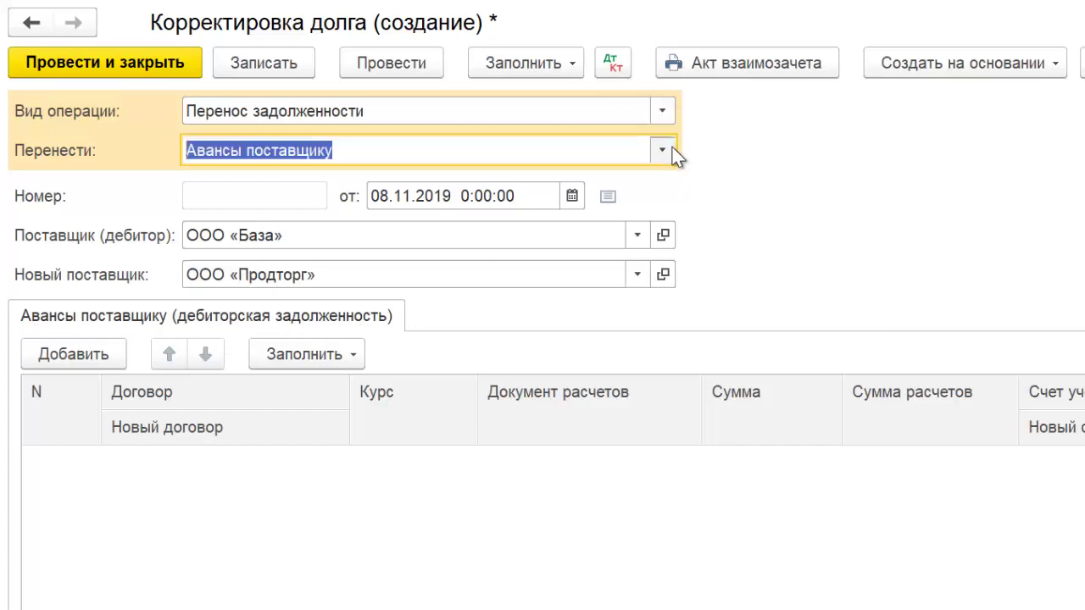
left_click(521, 174)
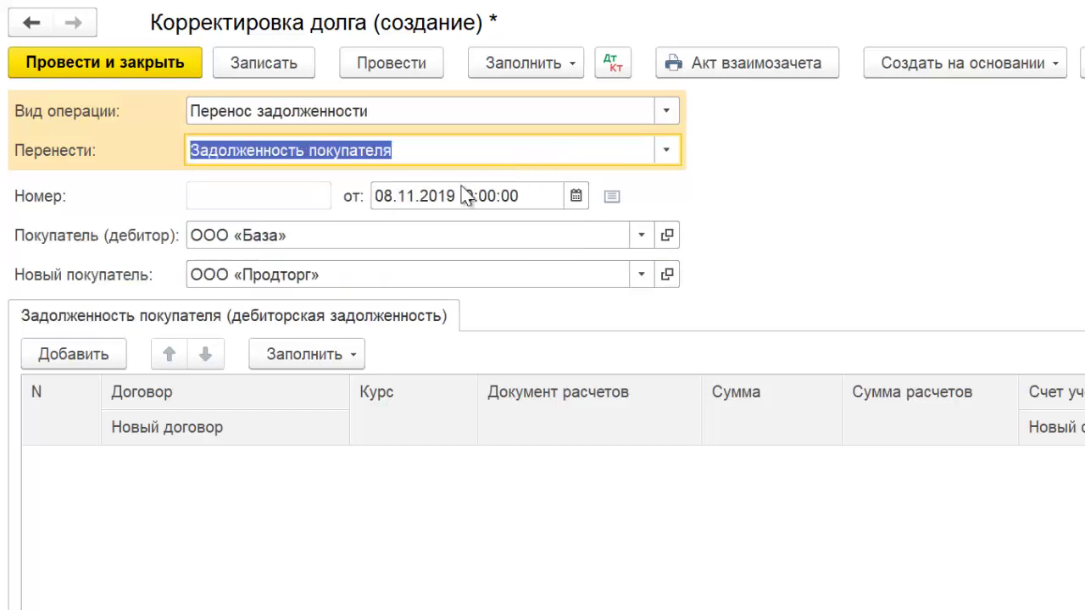
left_click(666, 149)
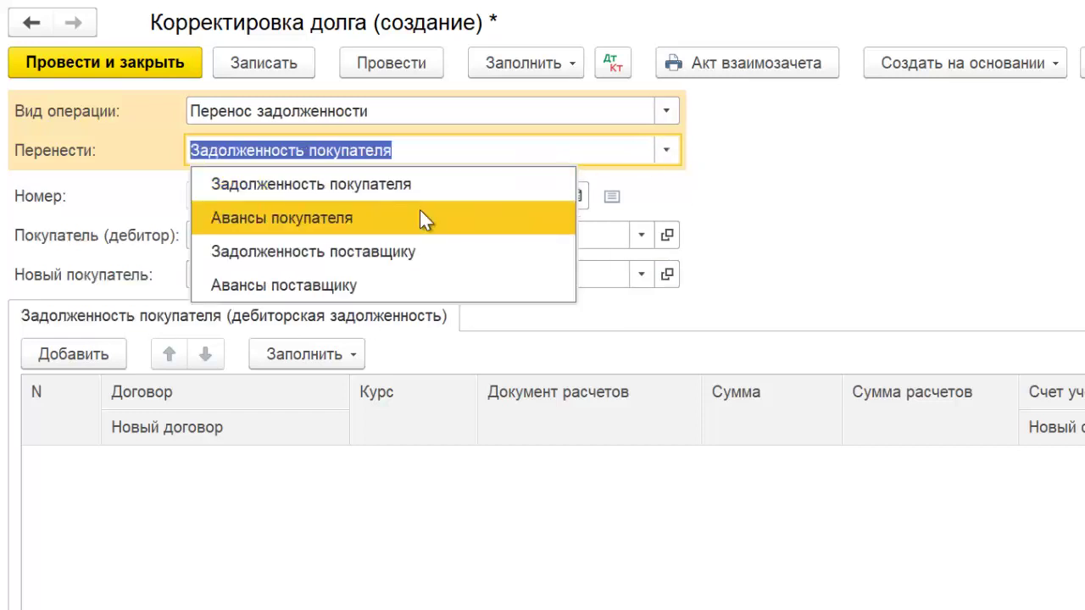
left_click(422, 215)
left_click(673, 150)
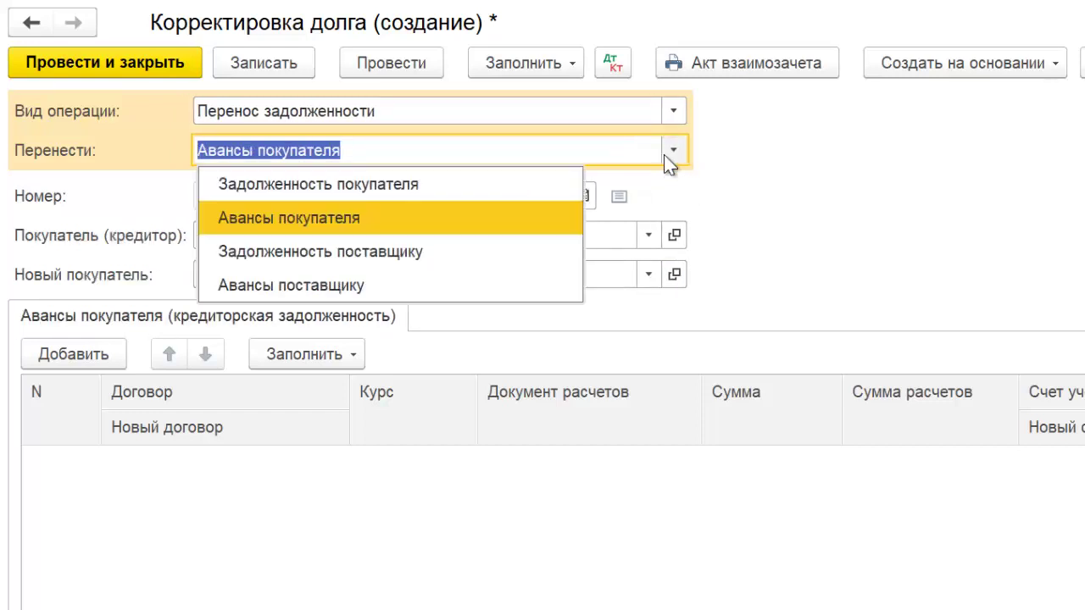
left_click(480, 252)
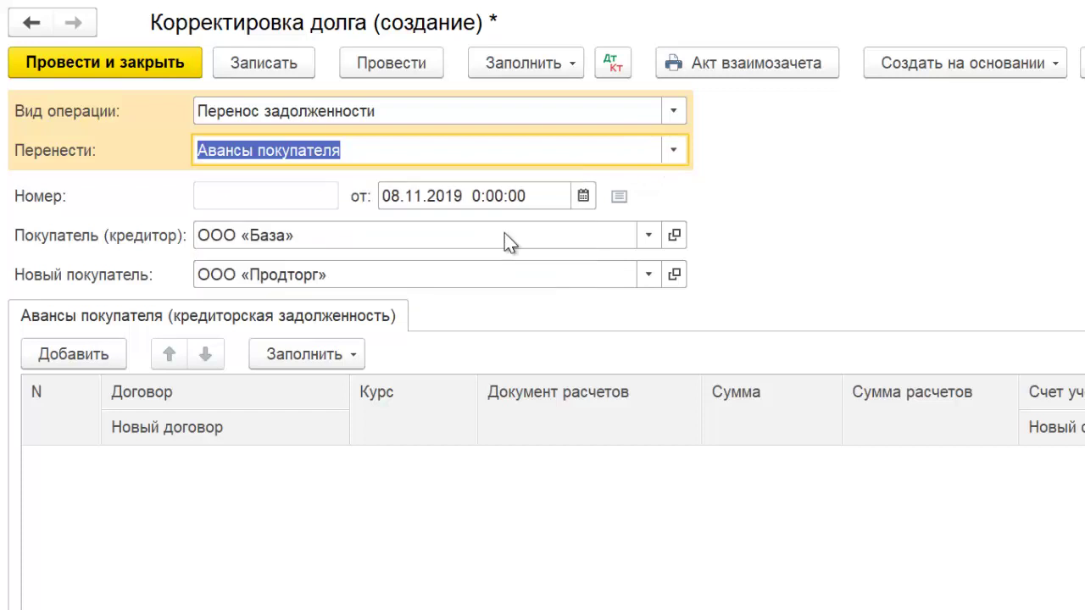
left_click(667, 150)
left_click(398, 284)
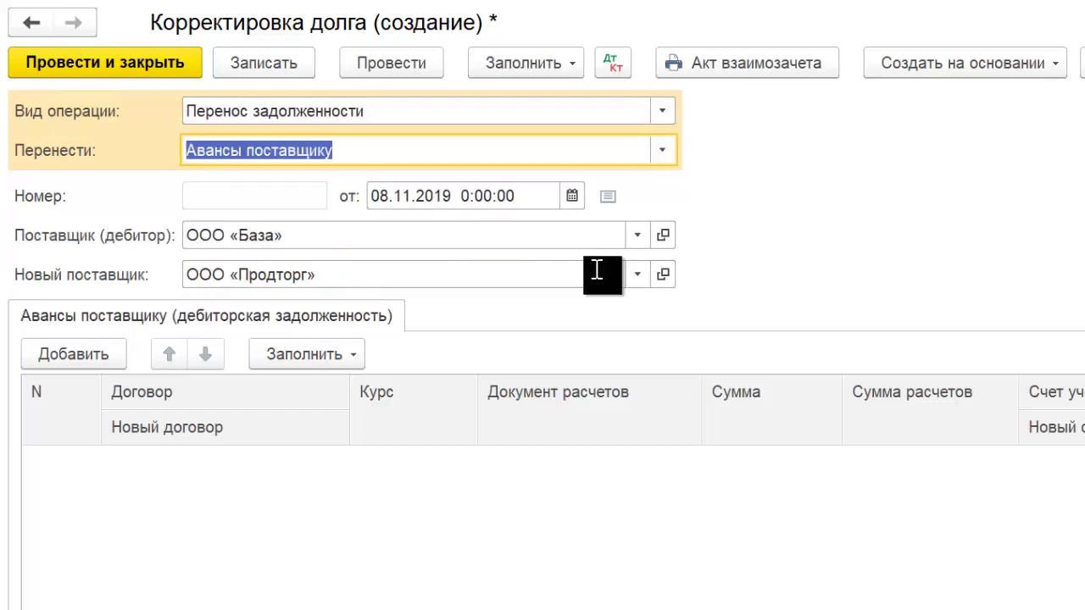
- Fill the supplier advances table with the mutual settlement balances
left_click(345, 361)
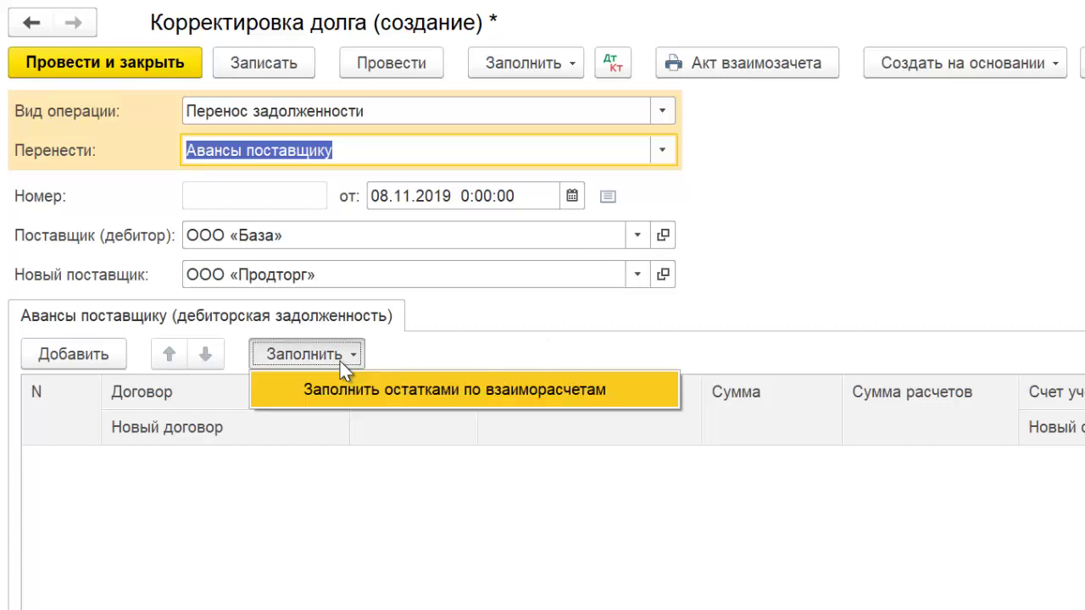
left_click(593, 389)
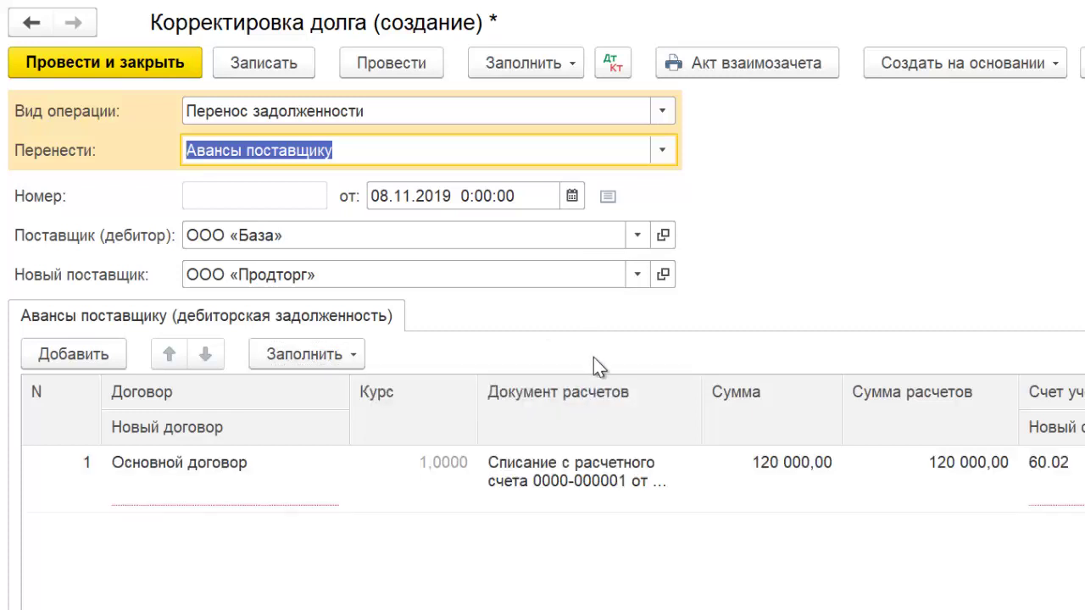
- Create supplier contract number 12 for ООО «Продторг» and use it as the new contract in the advance row
left_click(203, 502)
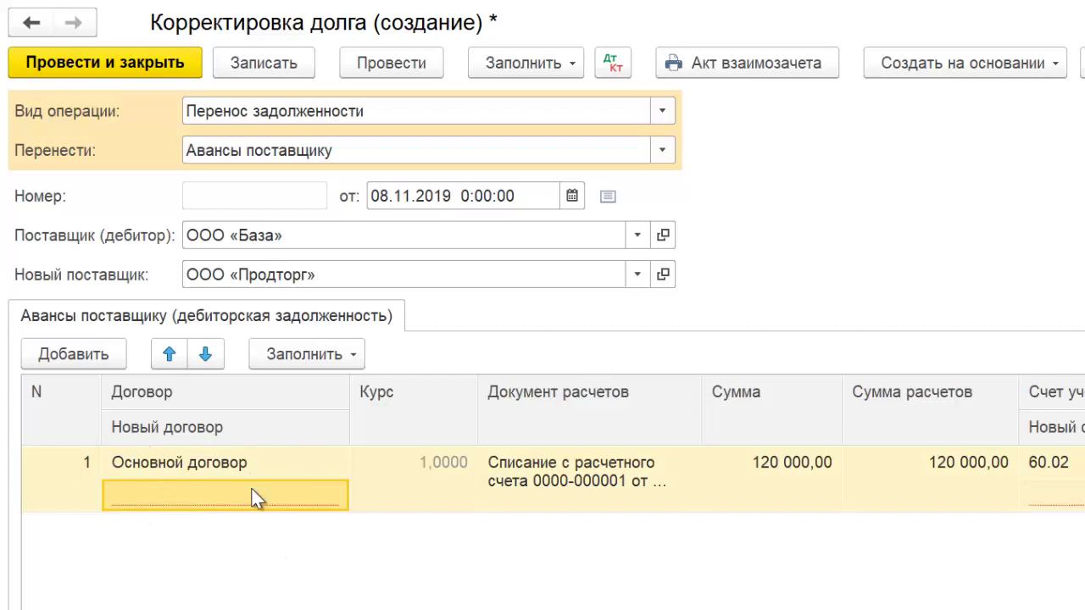
left_click(193, 464)
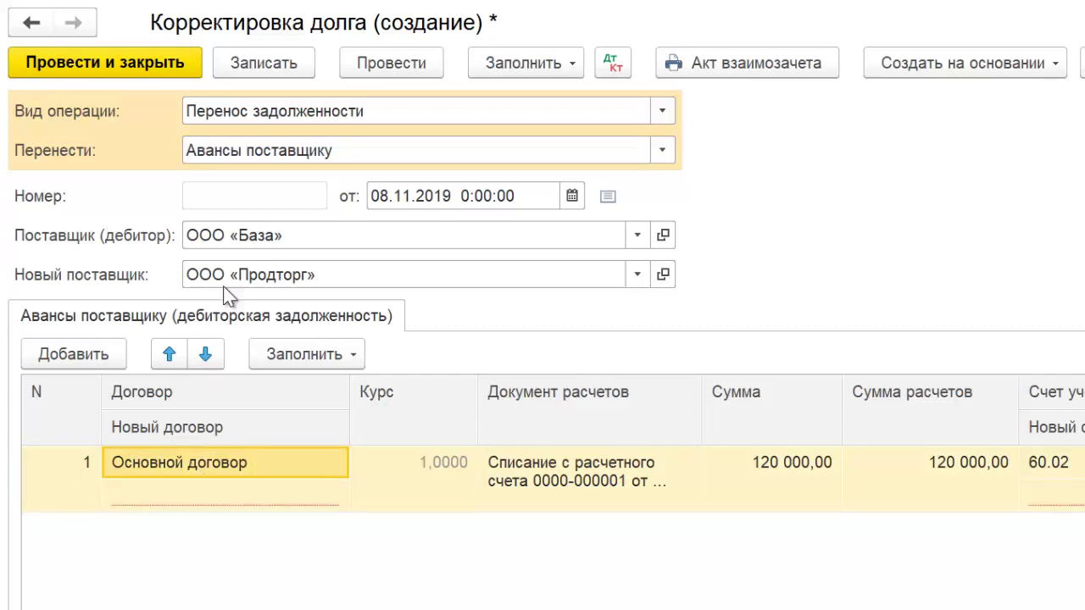
left_click(156, 501)
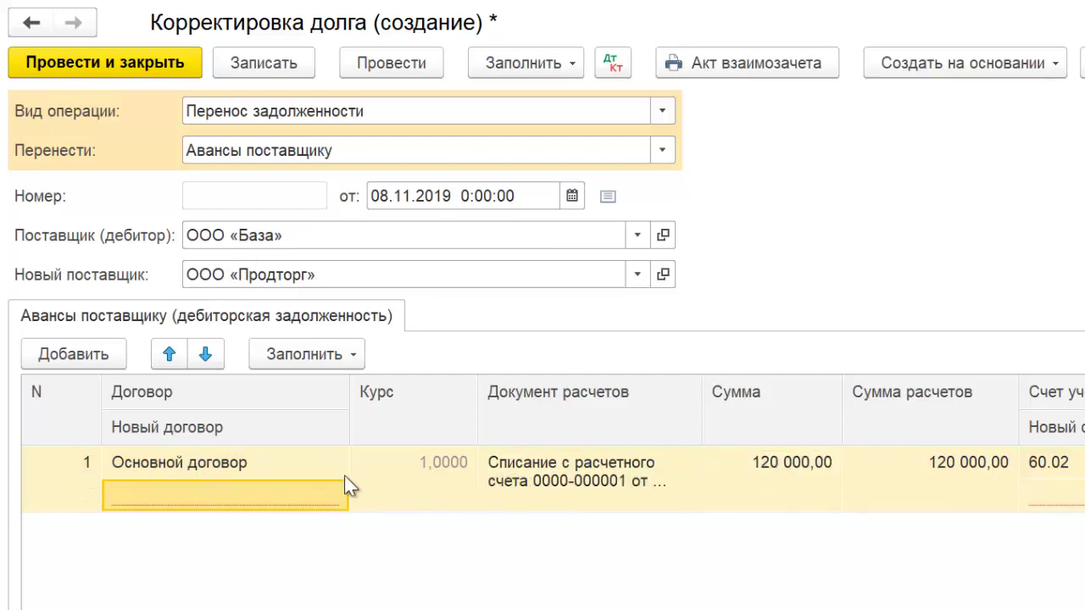
left_click(152, 499)
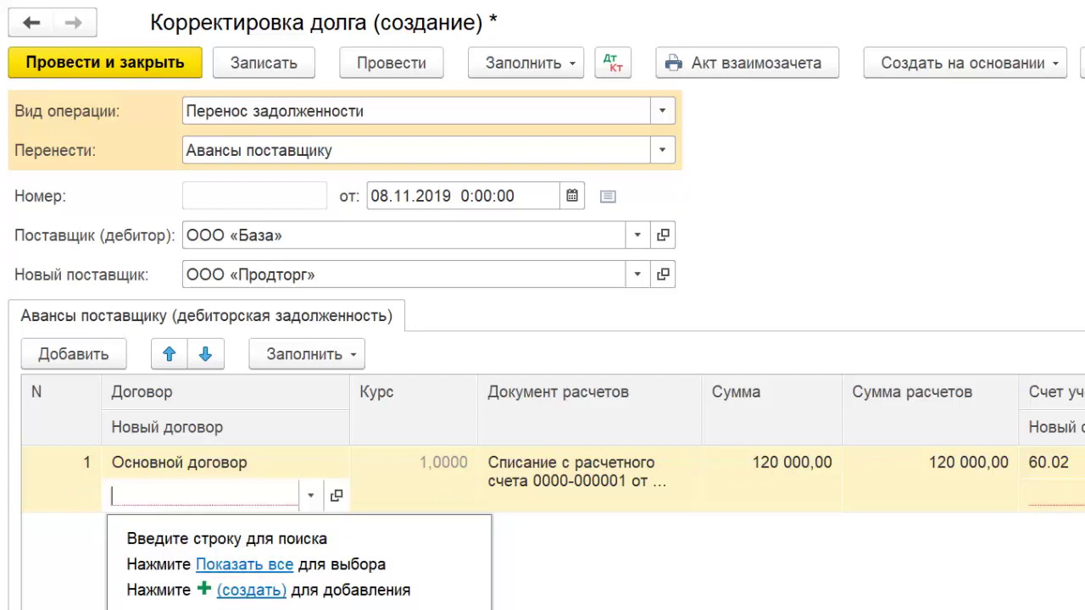
left_click(252, 591)
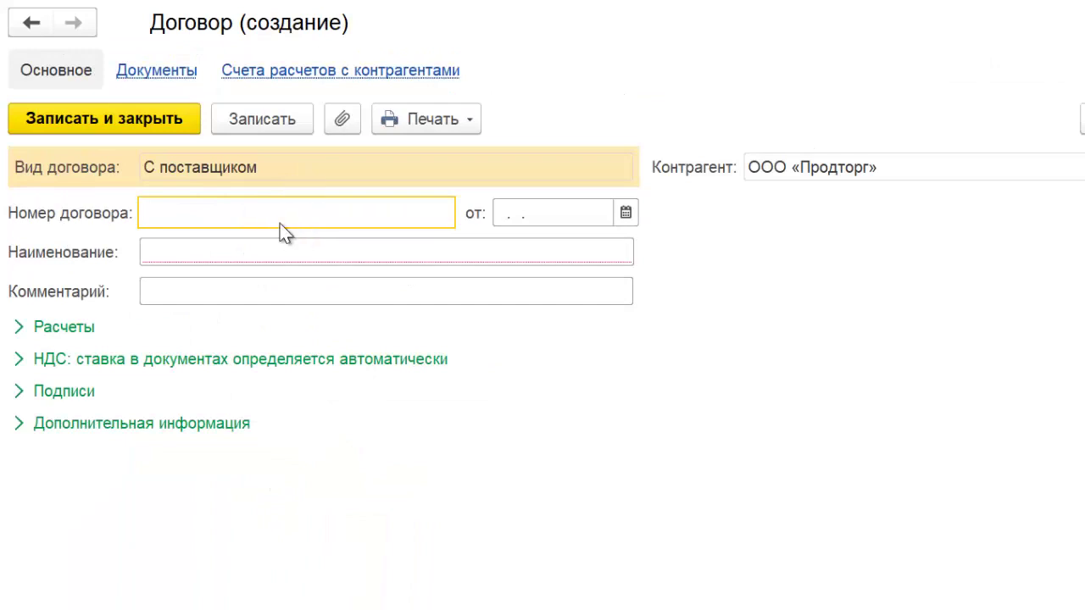
type("12")
key("Tab")
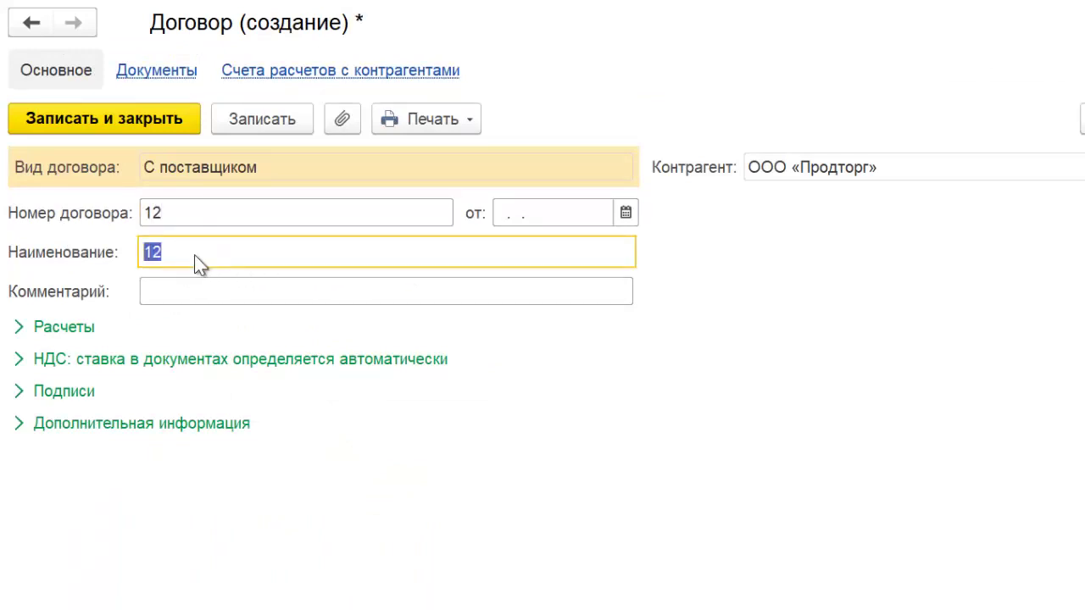
left_click(107, 120)
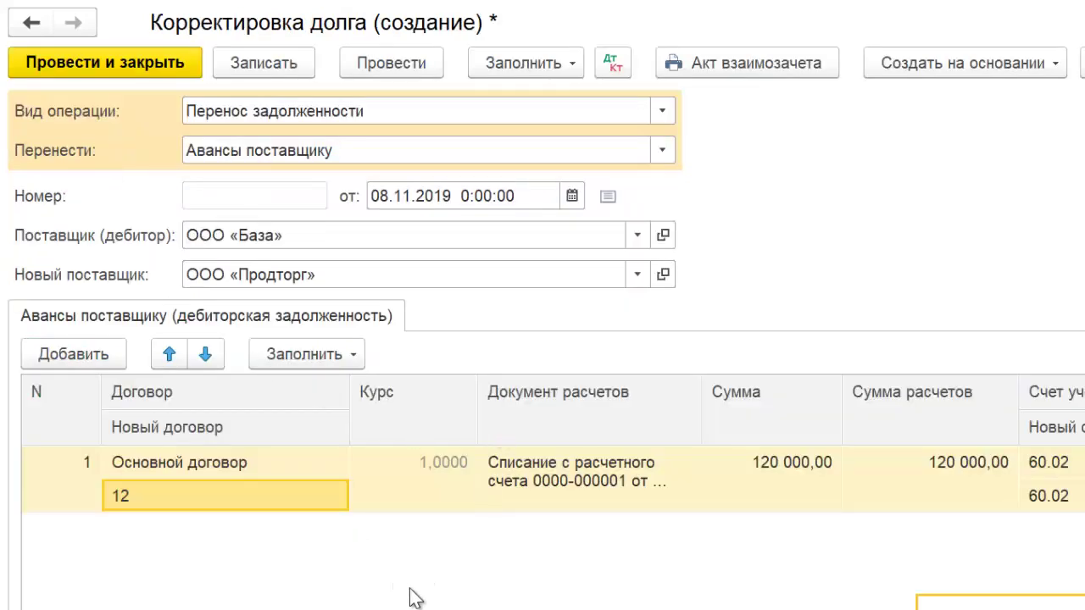
- Check the advance row's settlement document and amount, and set its new account to 76.05 from the chart of accounts
left_click(603, 477)
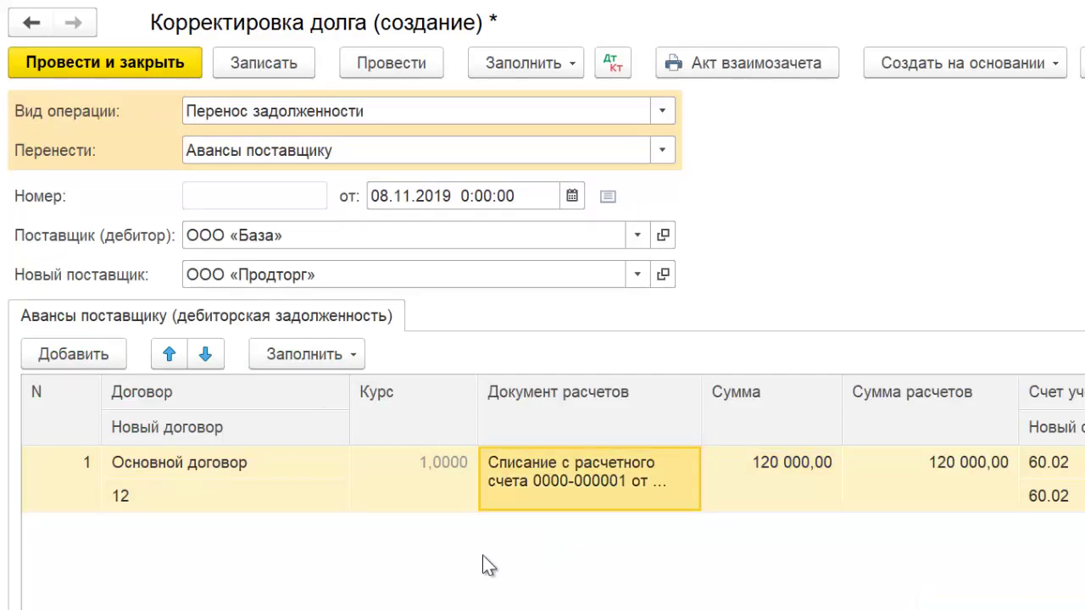
left_click(767, 479)
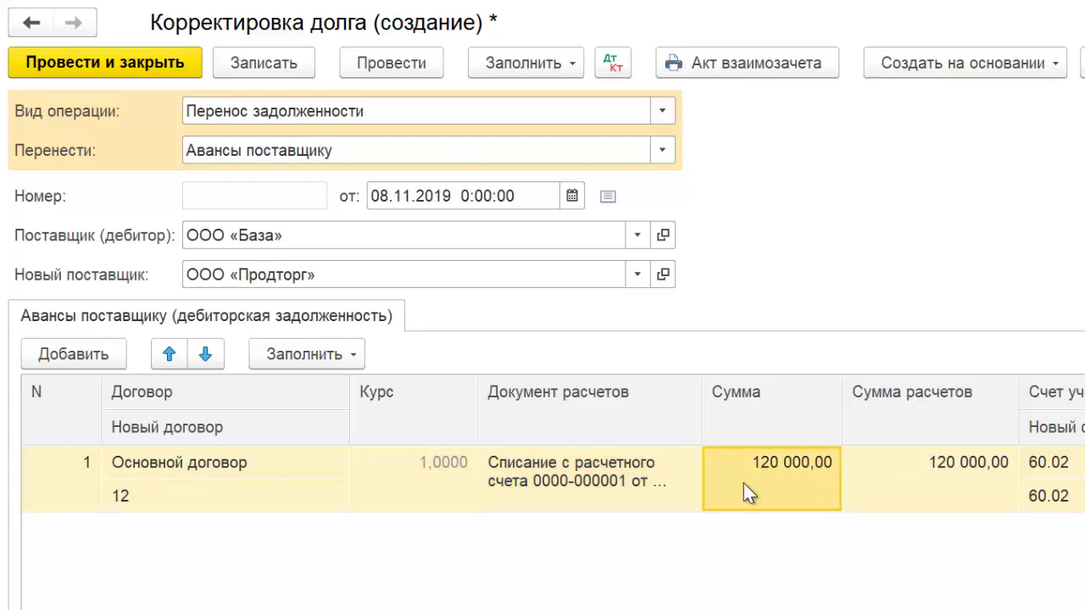
double_click(743, 483)
key("Return")
double_click(1039, 497)
left_click(901, 606)
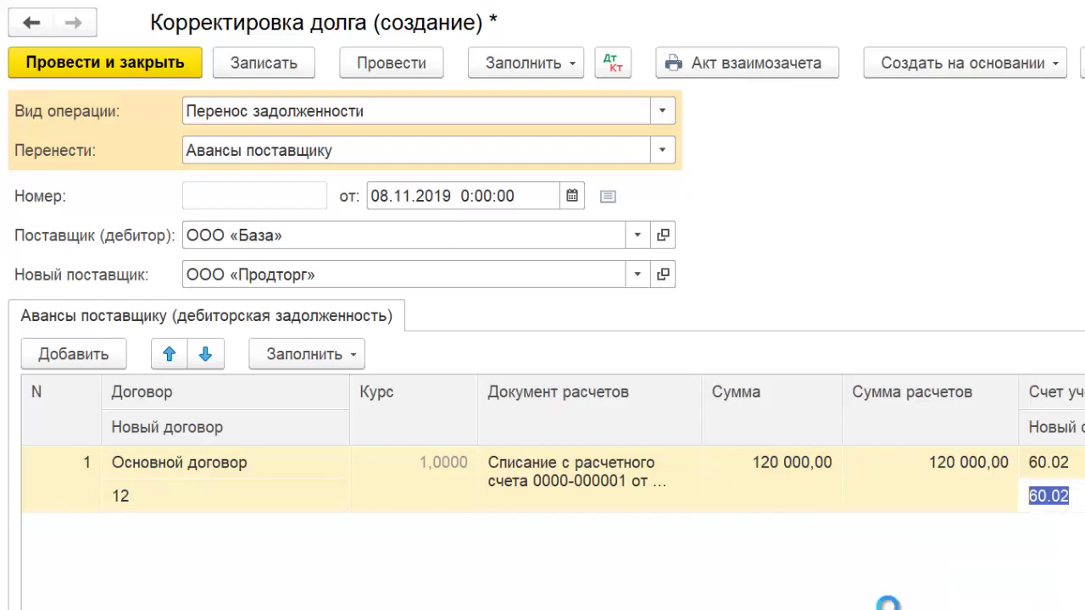
scroll(308, 371, "down", 15)
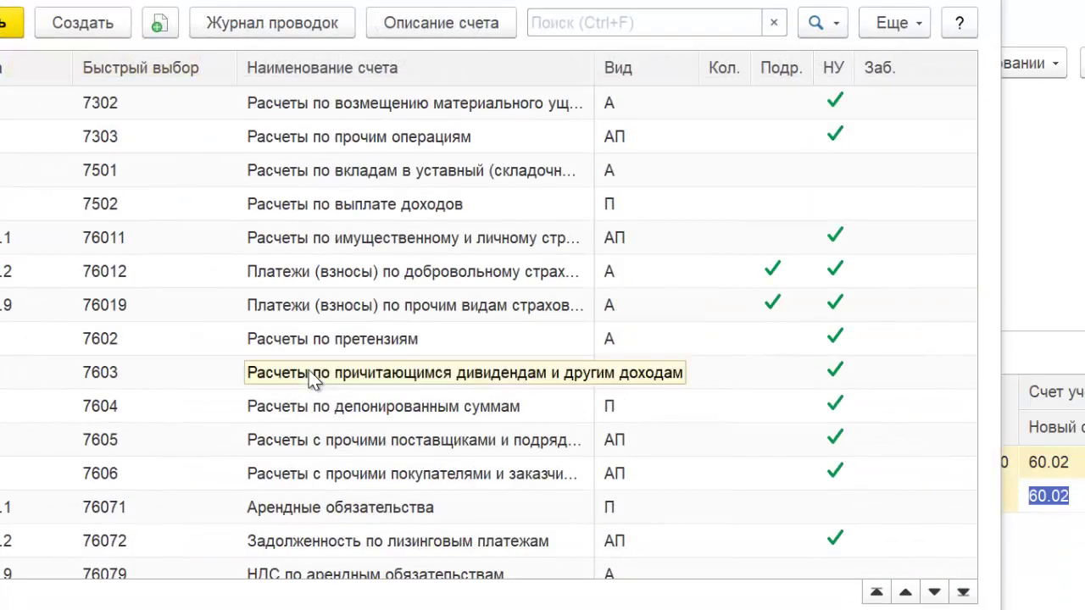
double_click(627, 445)
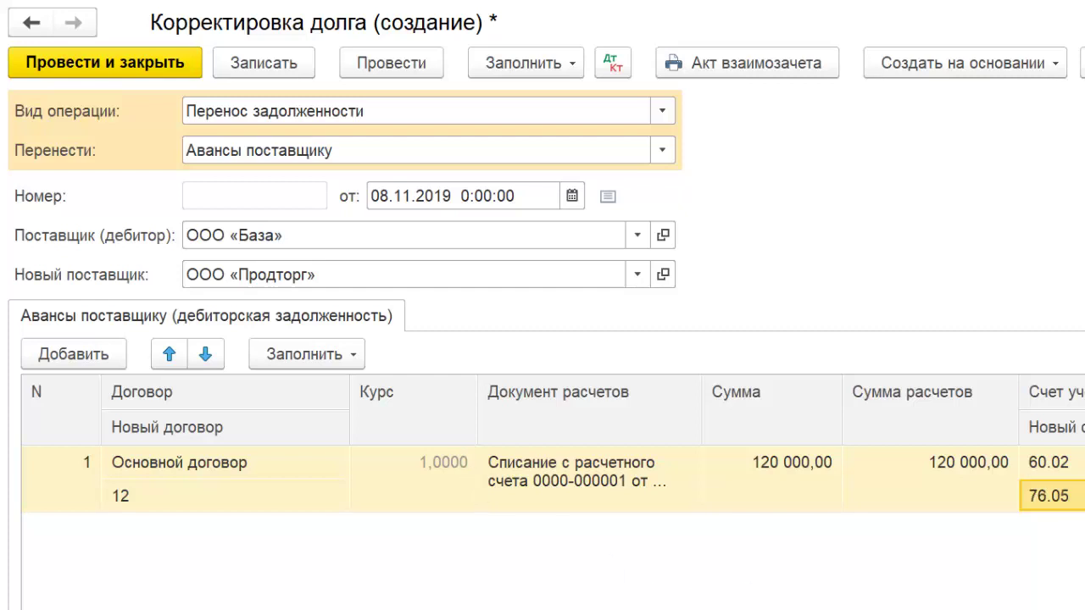
- Compare the advance row's original account with the postings of the 05.11.2019 bank write-off to ООО «База»
left_click(1055, 462)
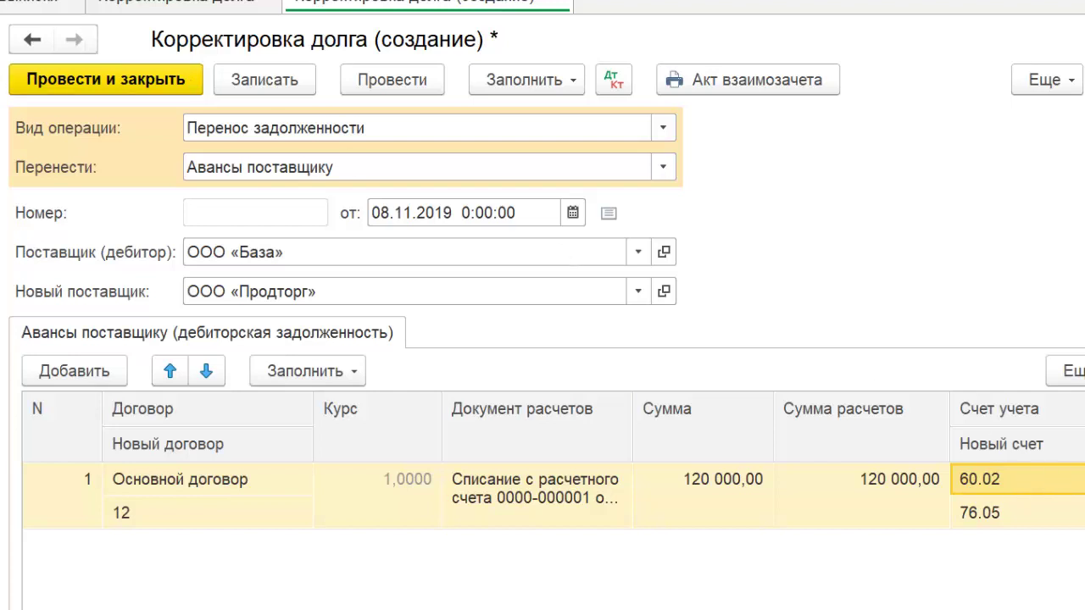
left_click(7, 4)
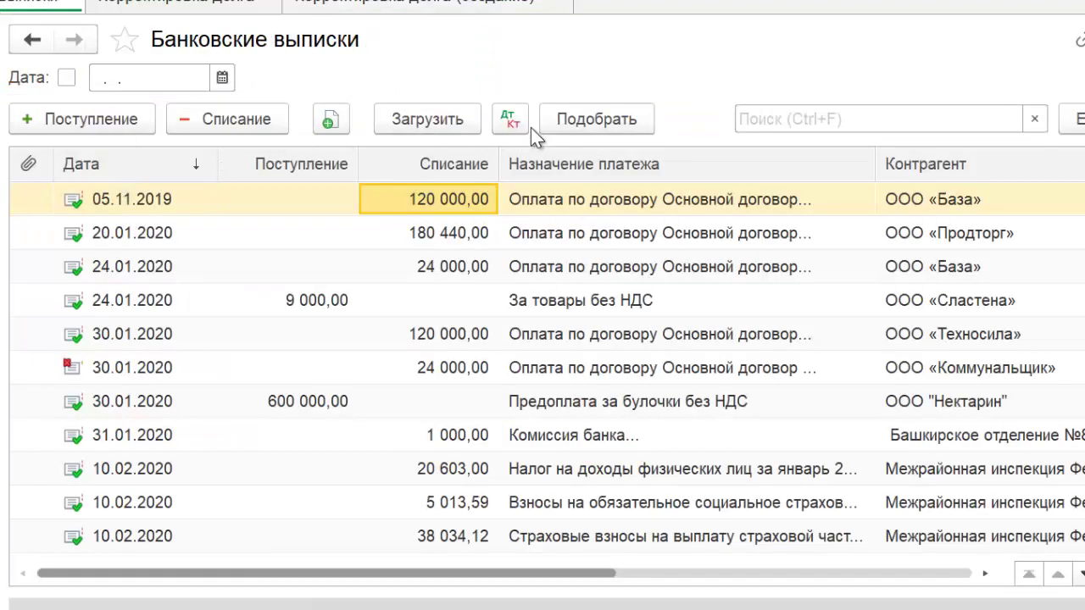
left_click(510, 118)
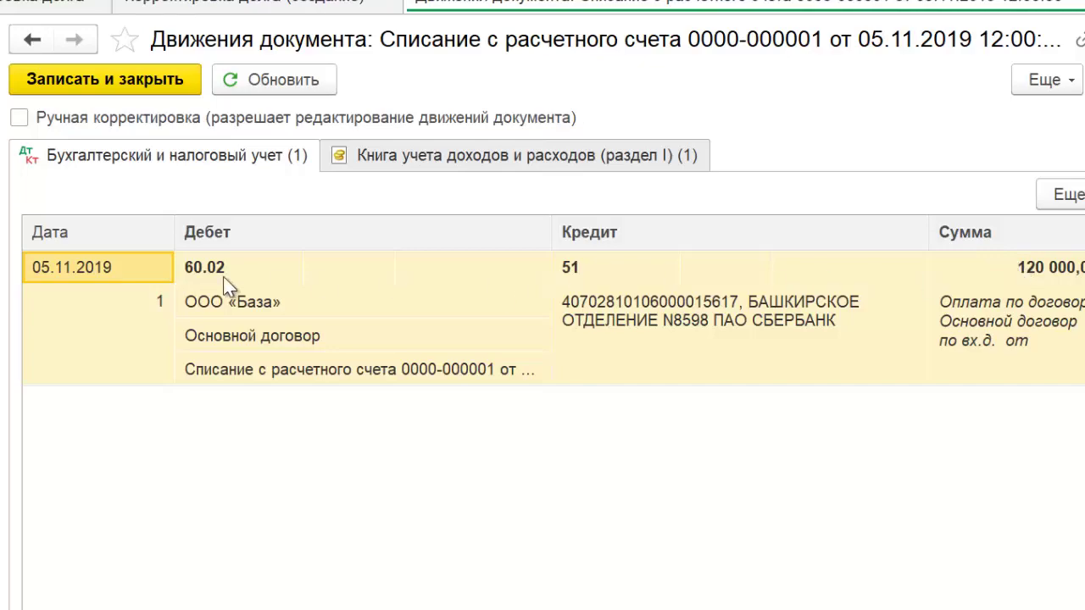
key("Escape")
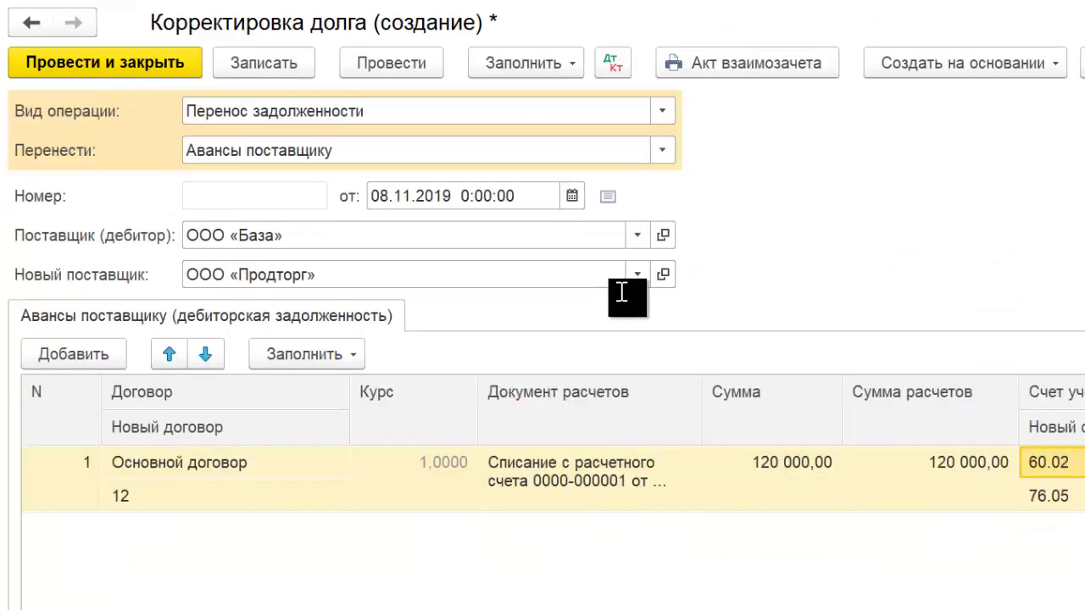
- Post the debt adjustment and review the debit, credit, description and amount of its accounting entry
left_click(406, 69)
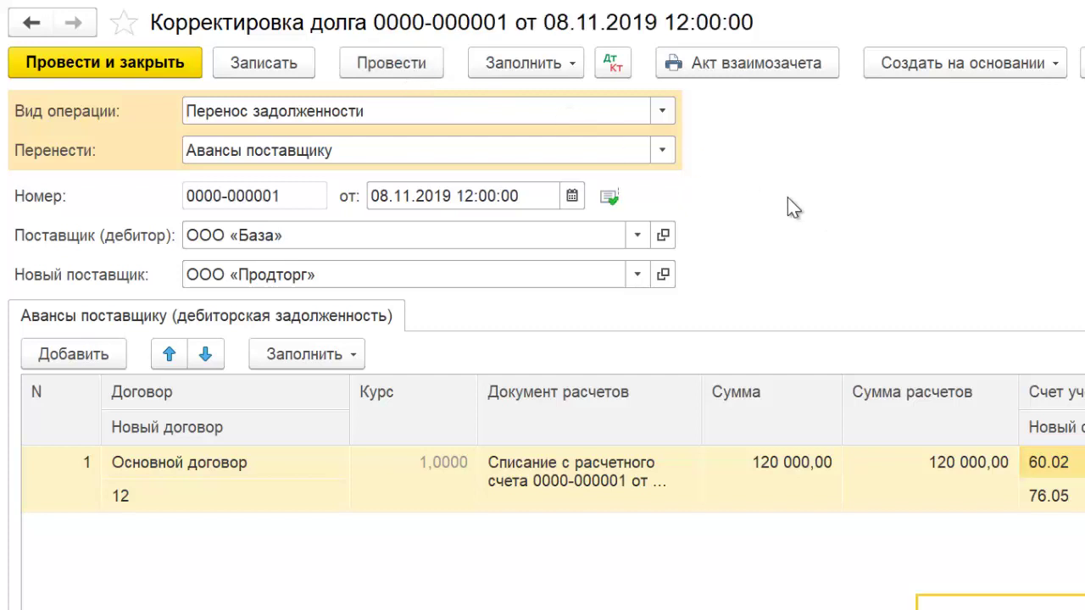
left_click(614, 62)
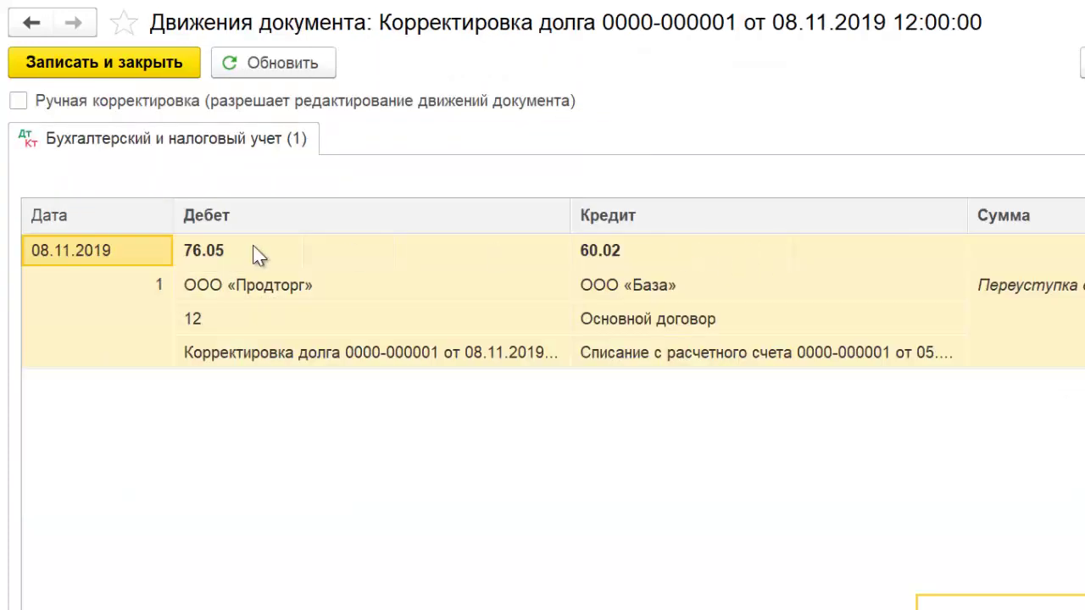
left_click(214, 256)
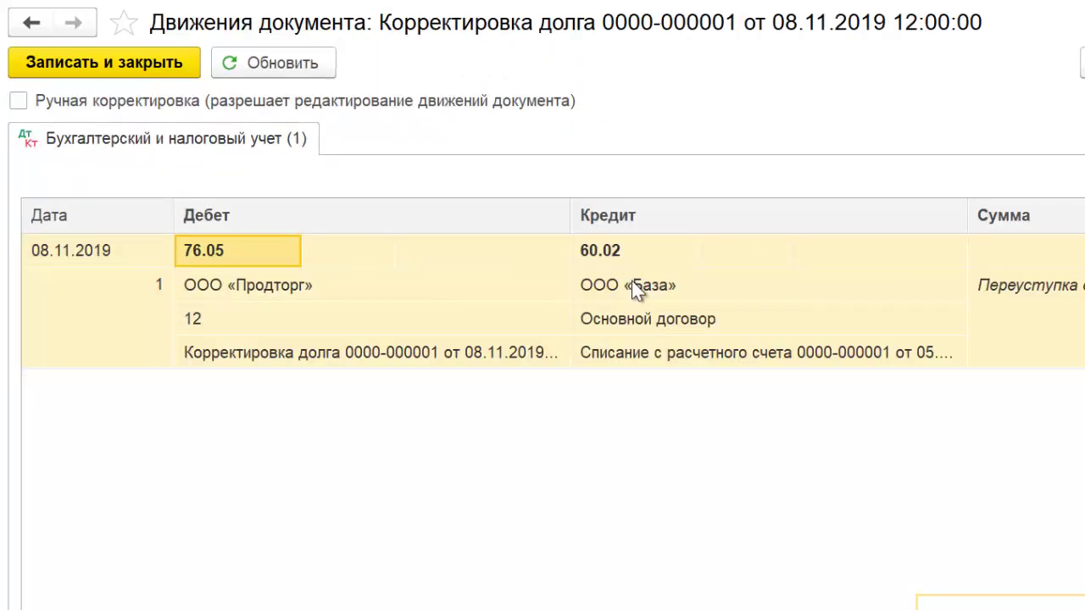
left_click(424, 297)
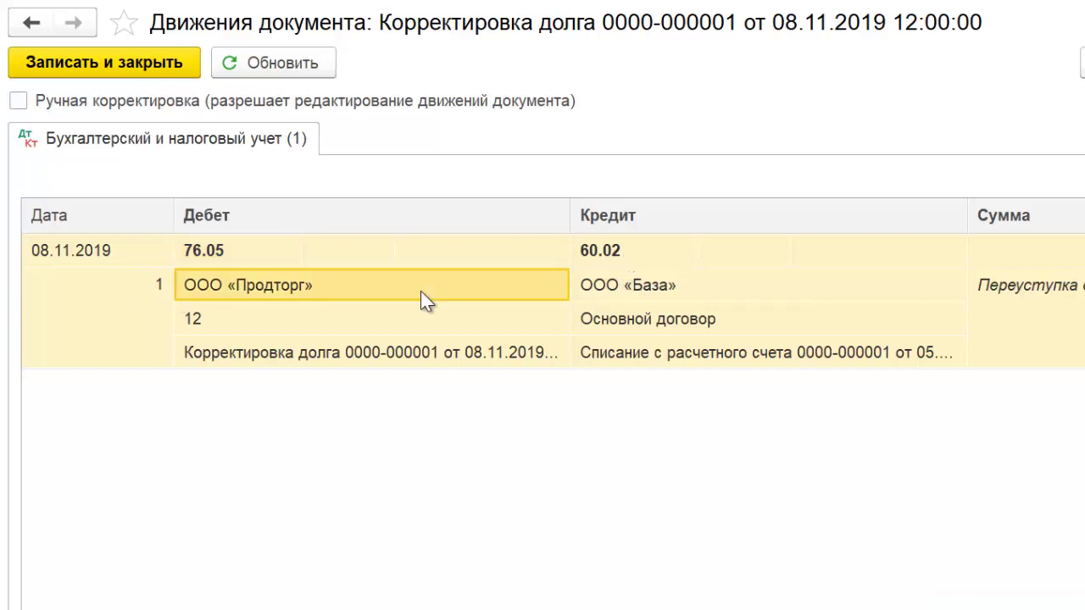
left_click(601, 251)
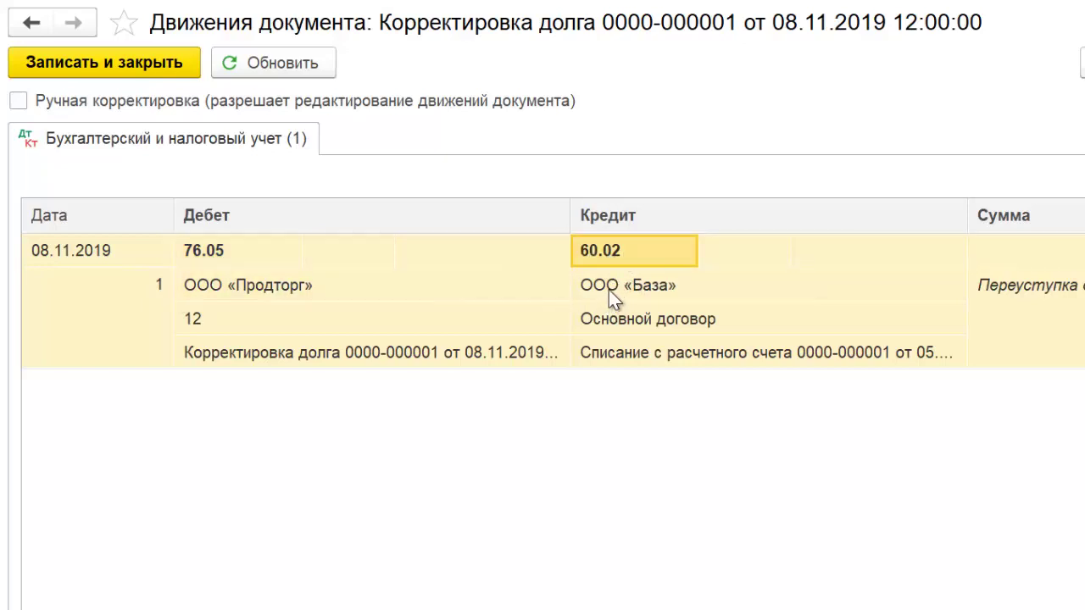
left_click(725, 292)
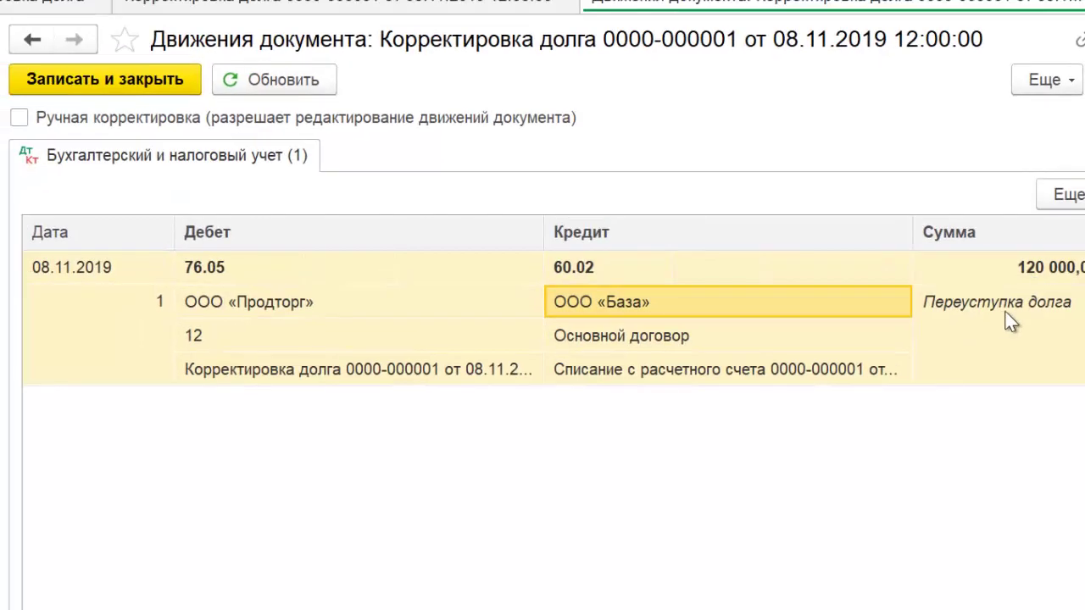
left_click(1000, 312)
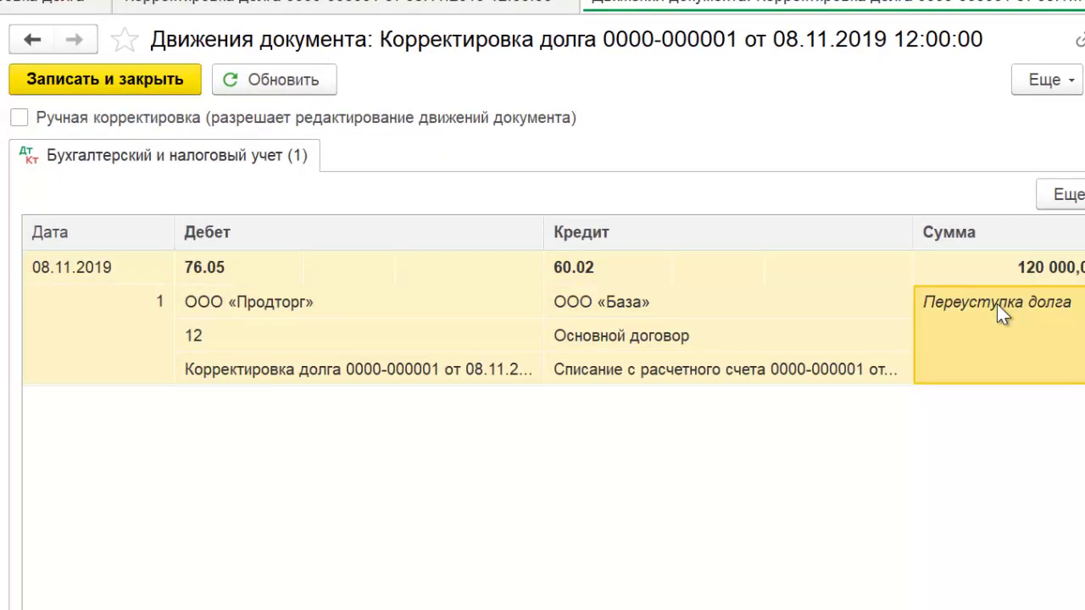
left_click(996, 273)
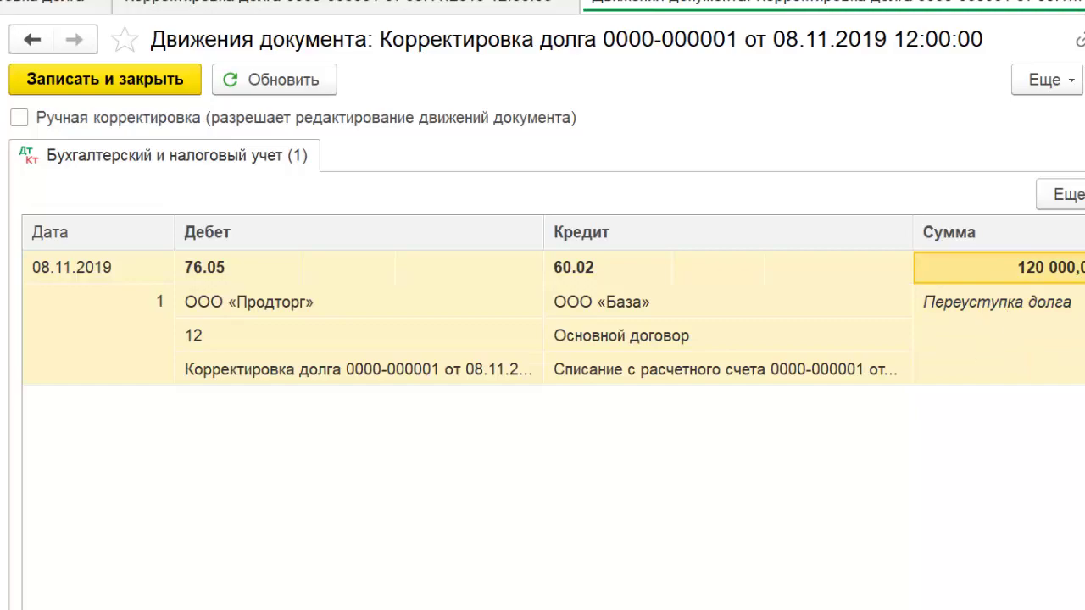
key("Escape")
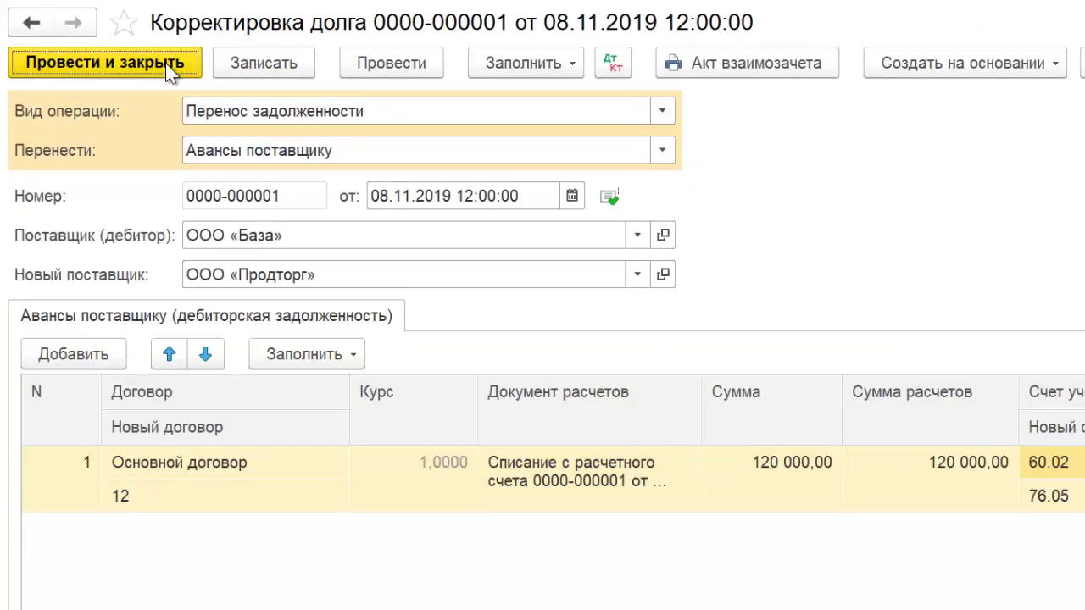
- Post and close the debt adjustment and go to the operations journal on the home page
left_click(166, 63)
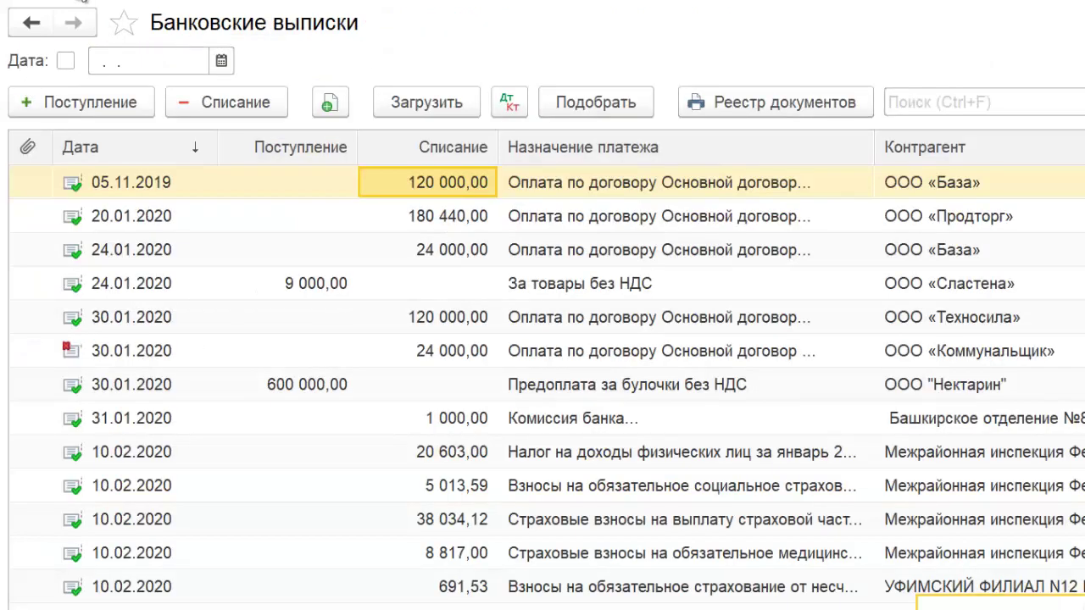
left_click(81, 2)
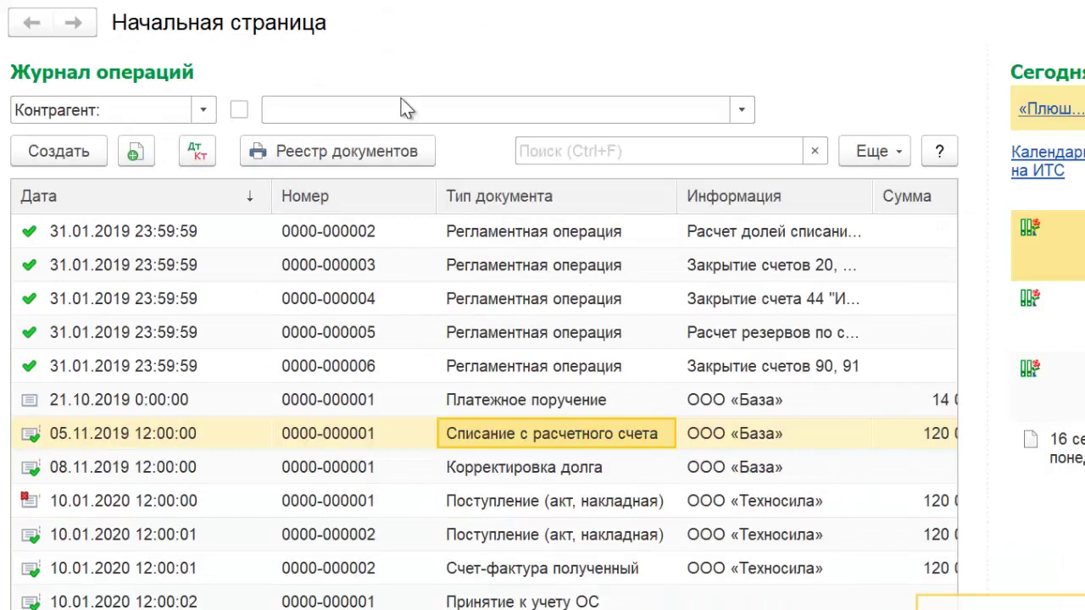